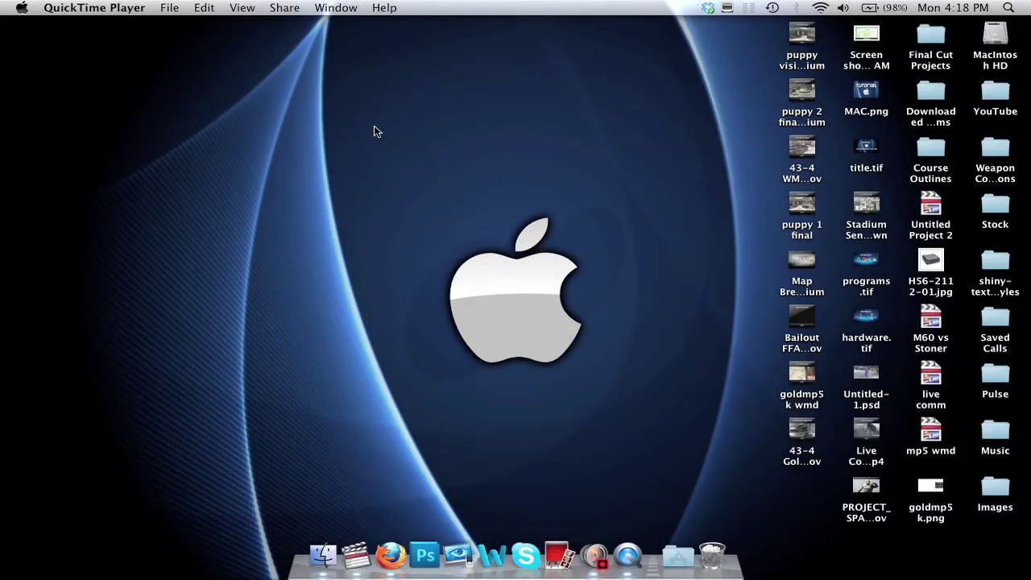
- Make Blue Snowball the sound input device in System Preferences and close the Sound preferences
left_click(20, 8)
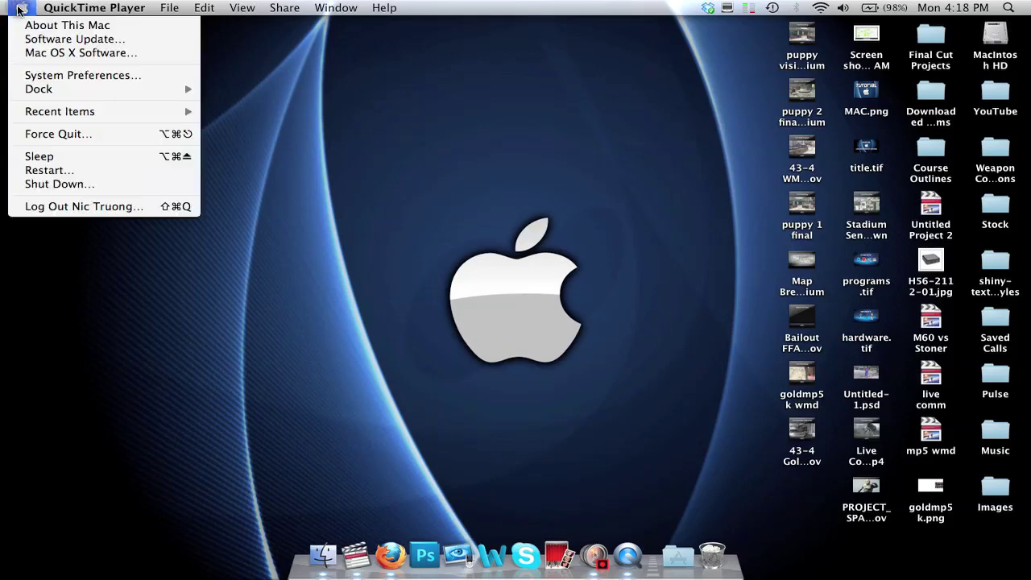
left_click(72, 77)
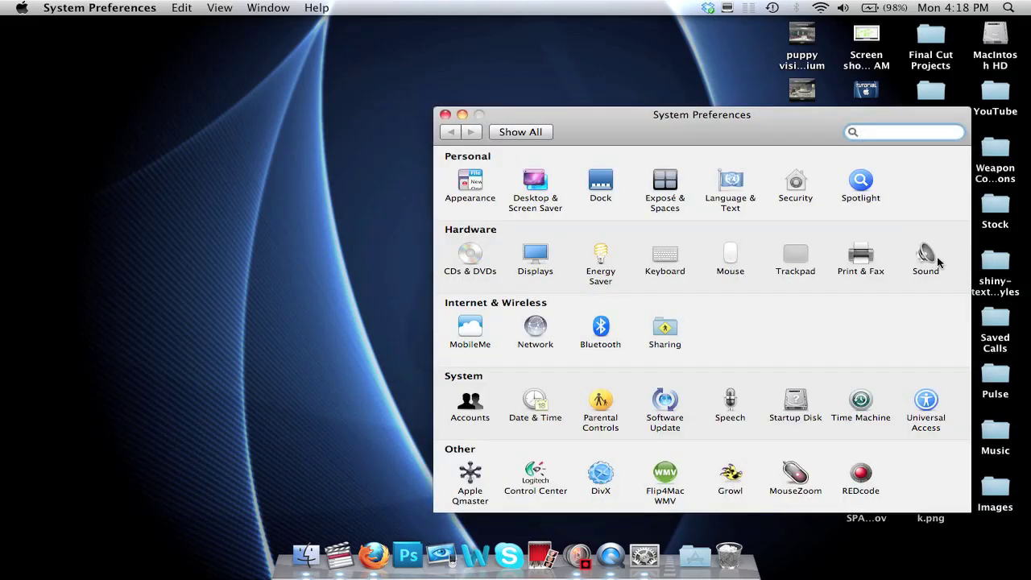
left_click(926, 255)
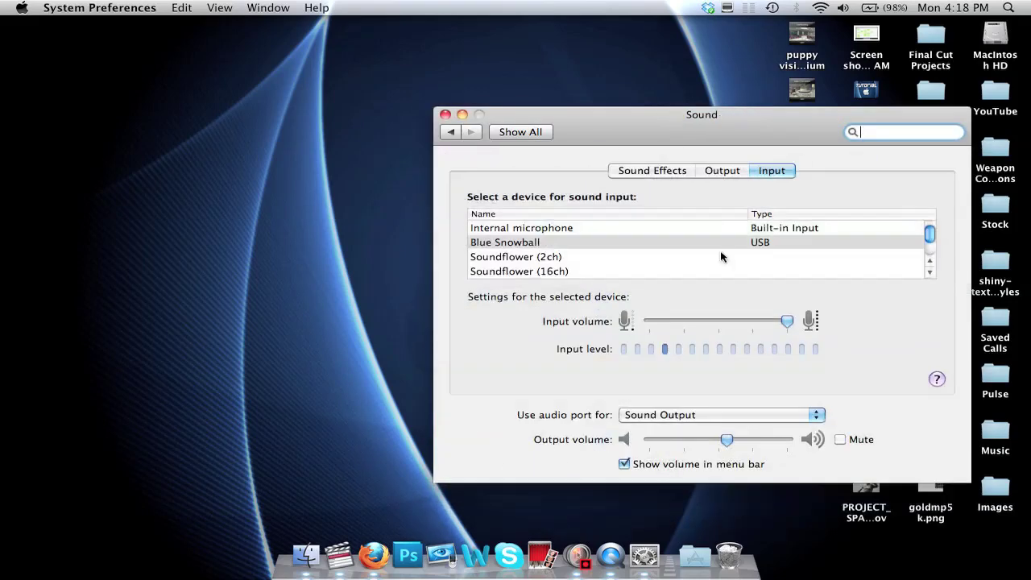
left_click(770, 243)
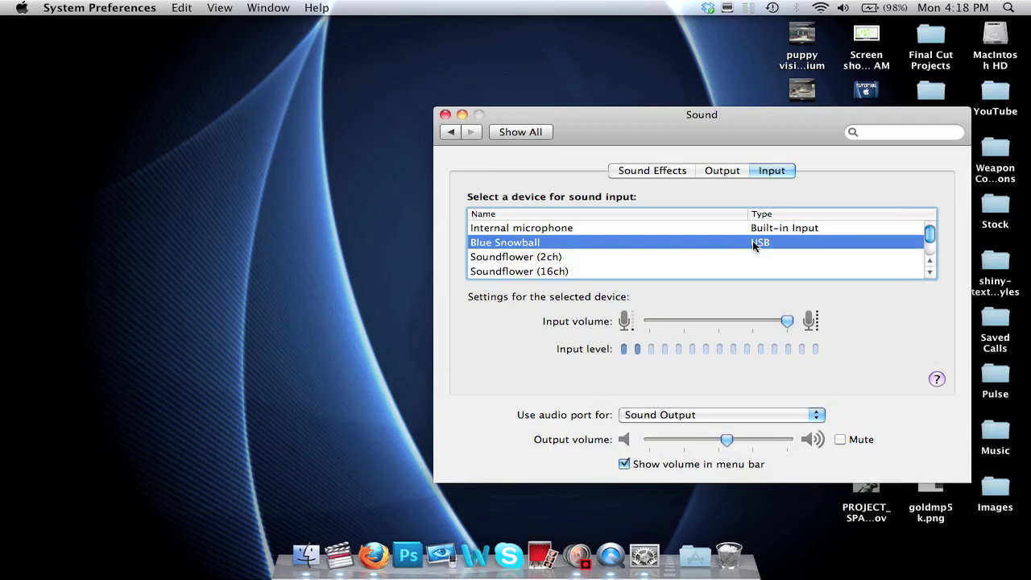
left_click(446, 116)
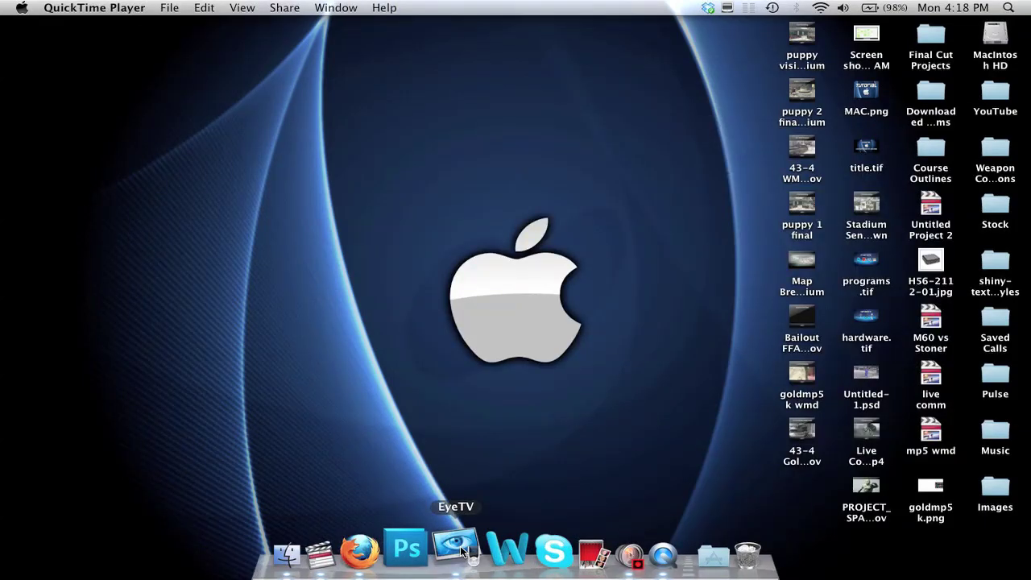
left_click(460, 545)
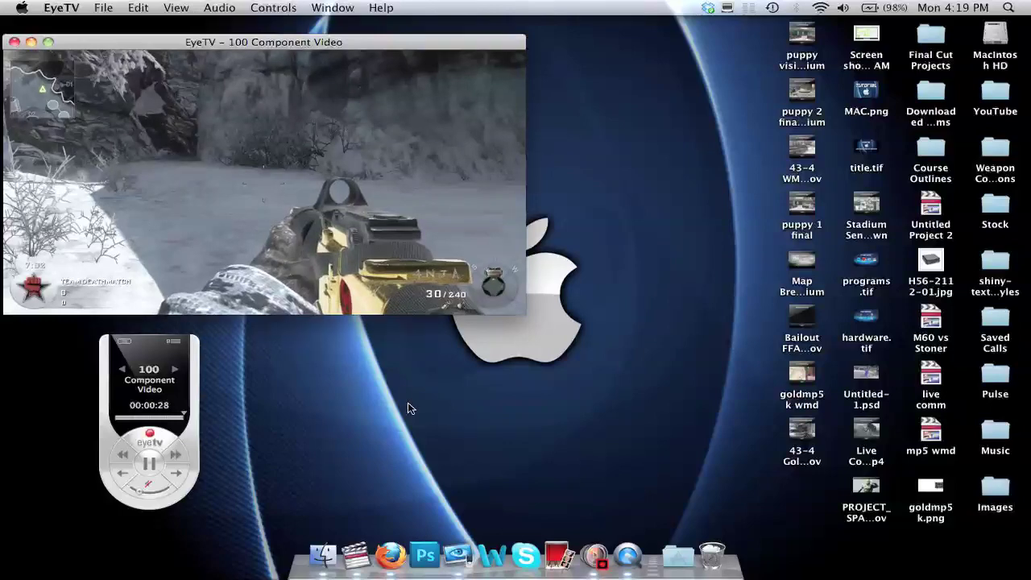
- Bring QuickTime Player to the front while EyeTV keeps playing the live game feed
left_click(623, 571)
- Start a new QuickTime audio recording and move the recorder off the gameplay video
left_click(169, 7)
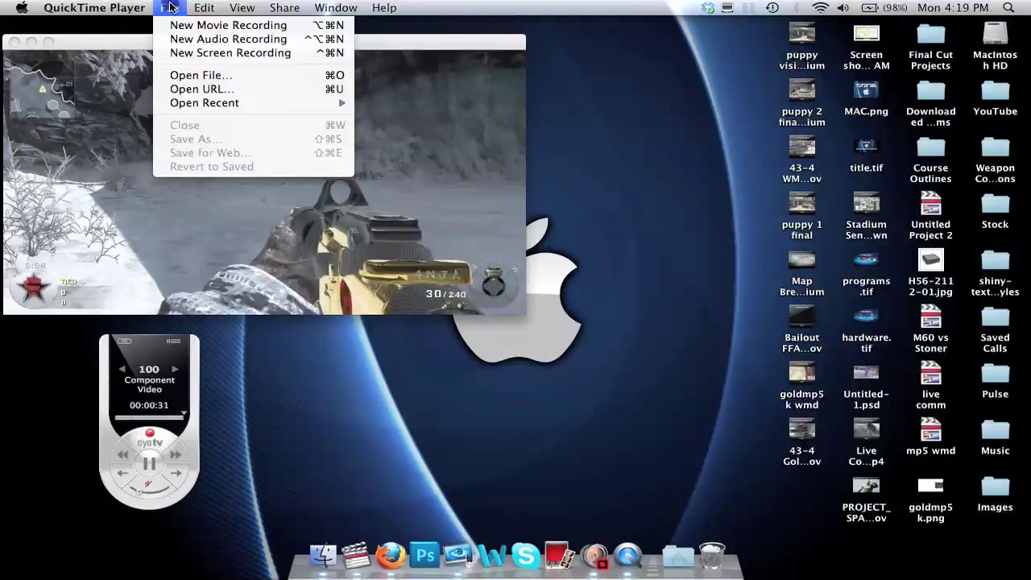
left_click(180, 41)
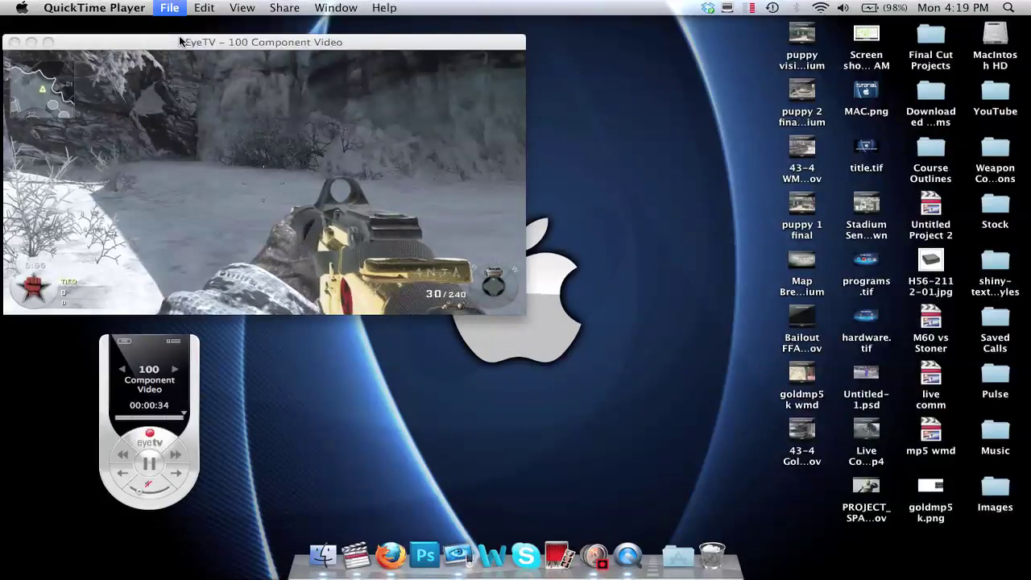
left_click_drag(230, 122, 661, 396)
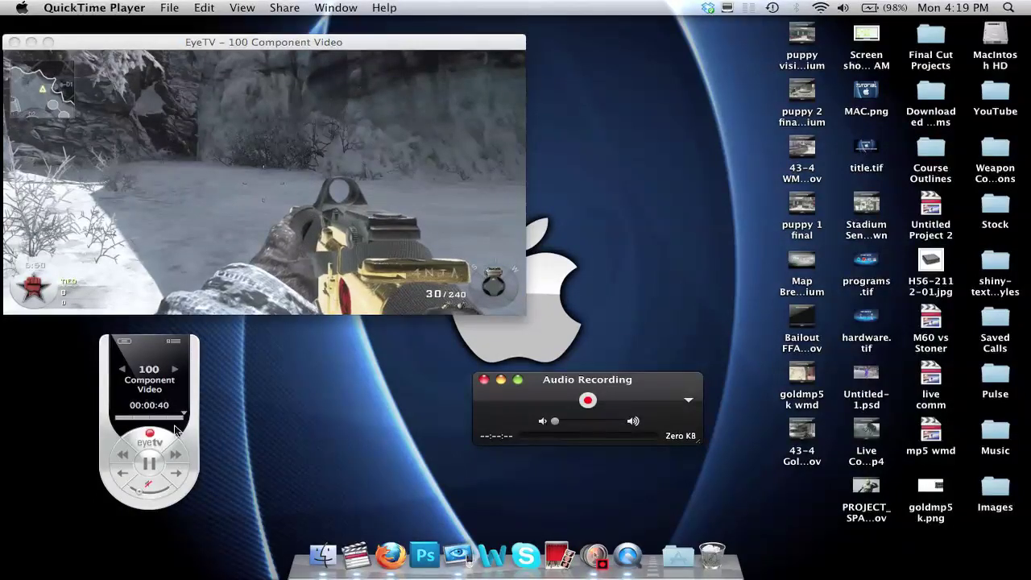
- Record about 38 seconds of commentary audio alongside EyeTV's gameplay recording, then stop both
left_click(186, 372)
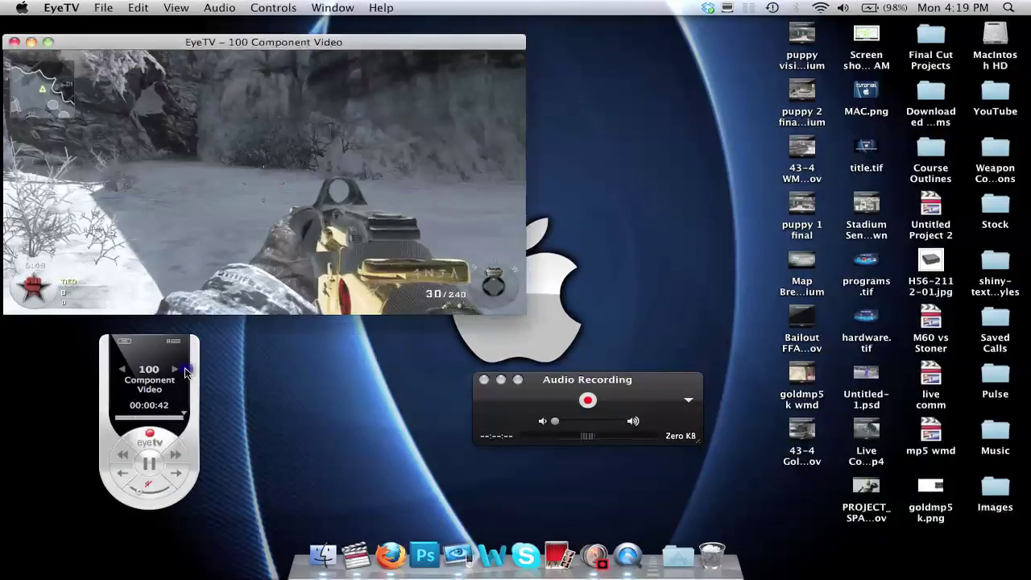
left_click(150, 436)
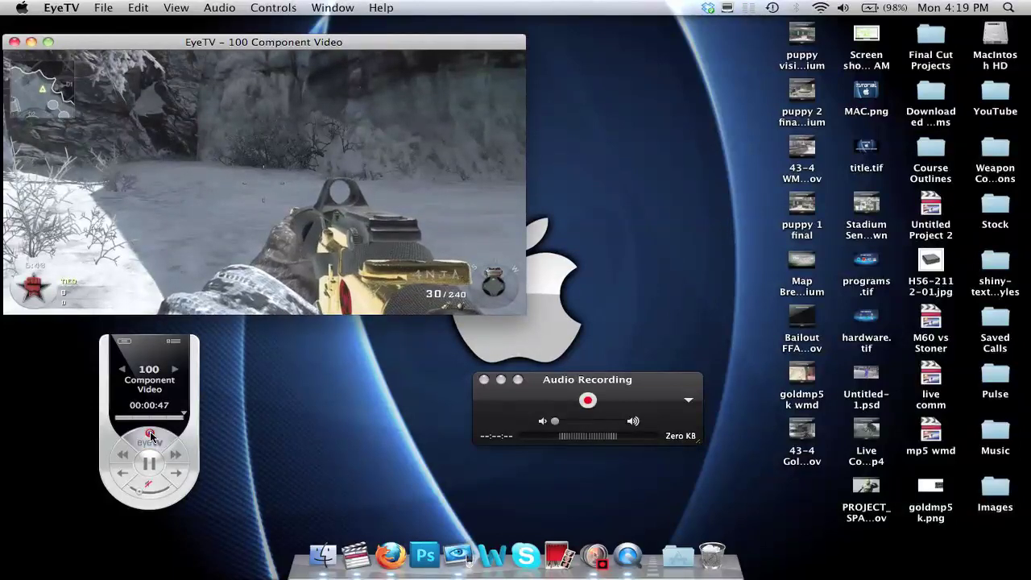
left_click(587, 402)
left_click(587, 402)
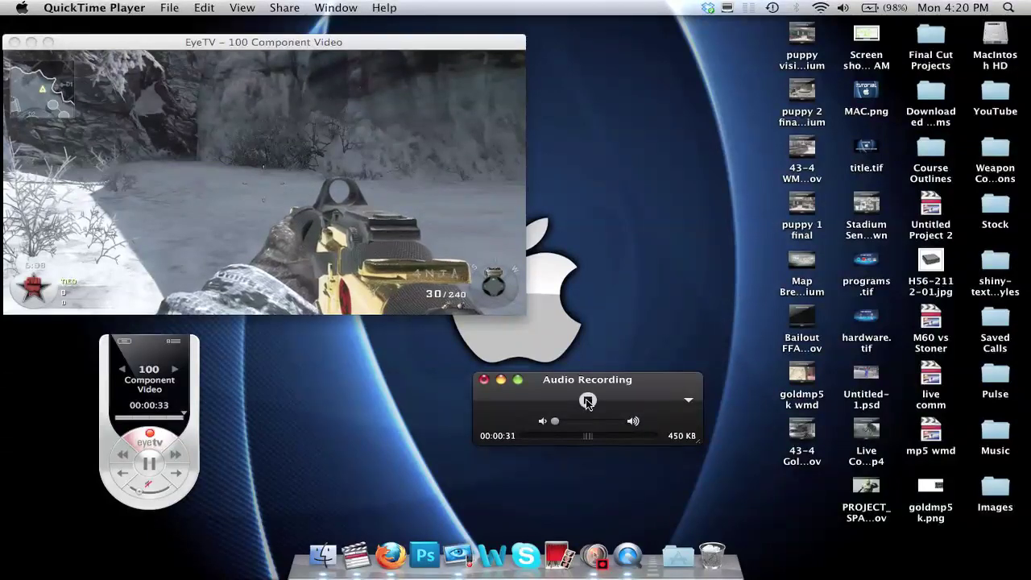
left_click(156, 439)
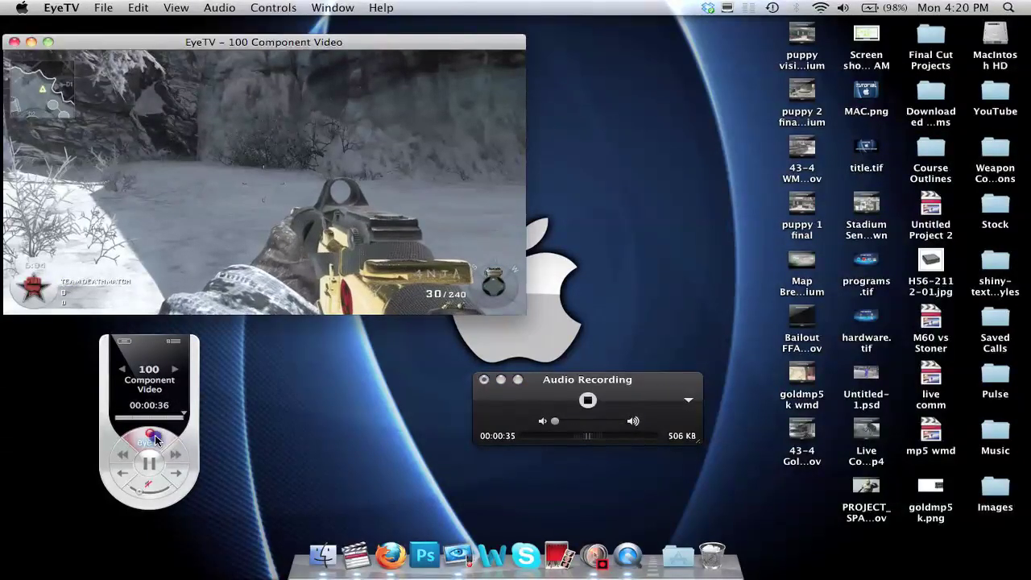
left_click(589, 401)
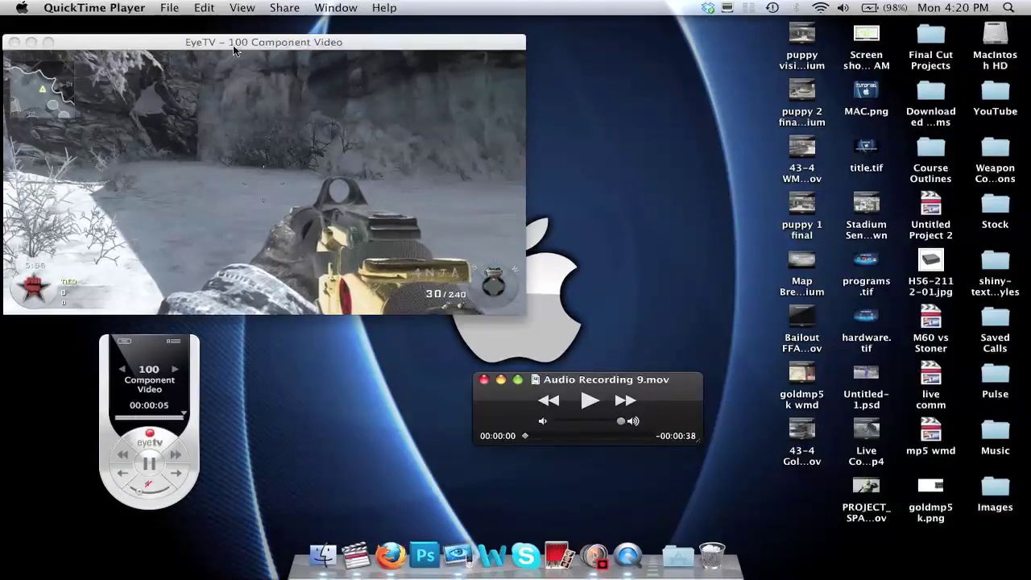
left_click(173, 9)
- Save the commentary recording as Live Com Audio on the Desktop
left_click(206, 139)
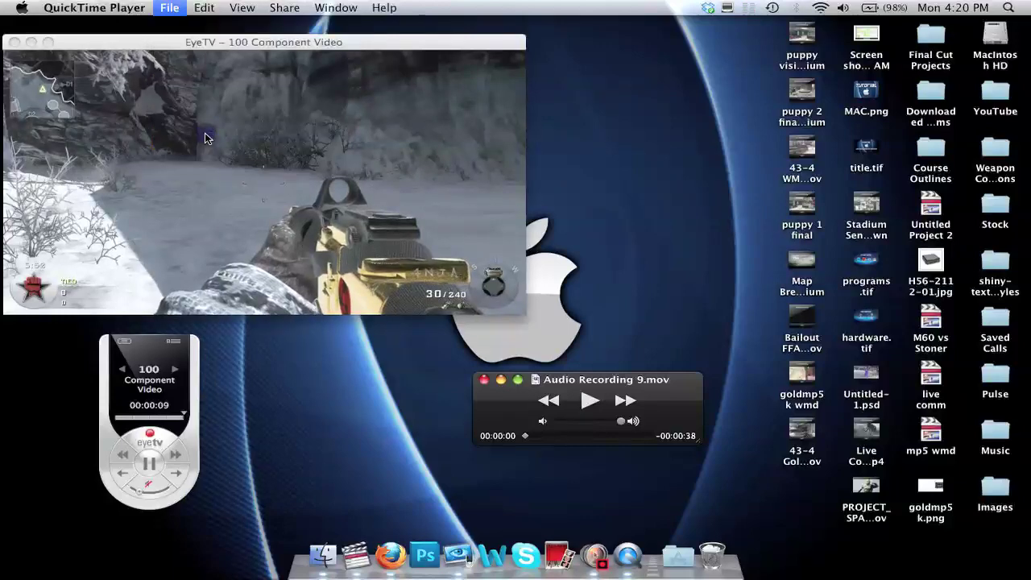
type("Li")
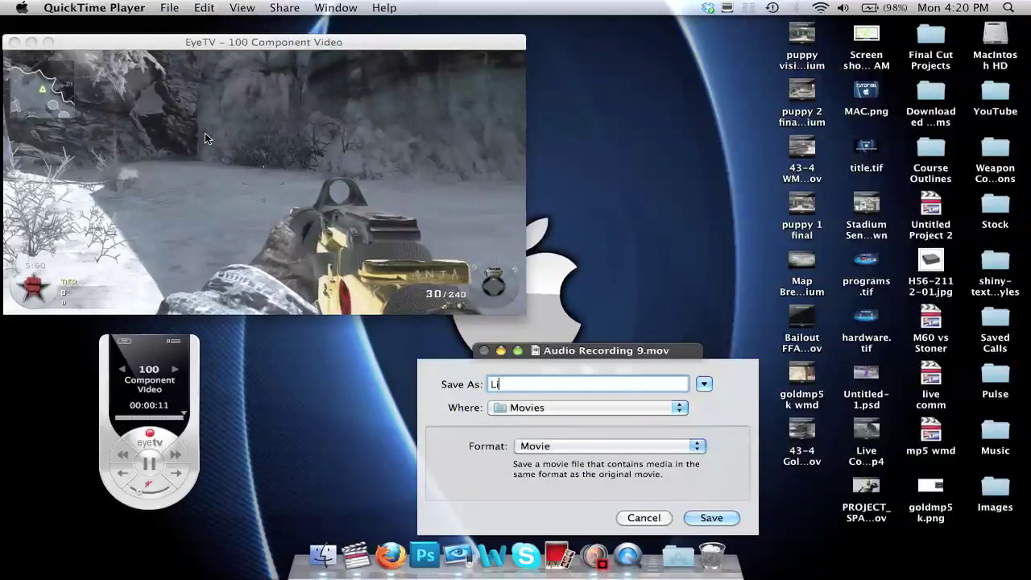
type("ve Co")
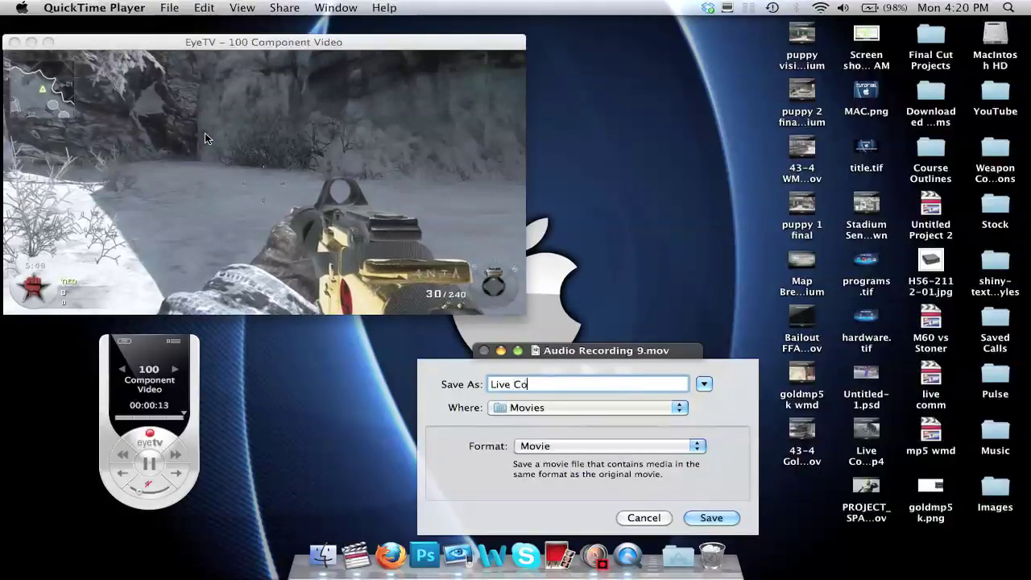
type("m Audi")
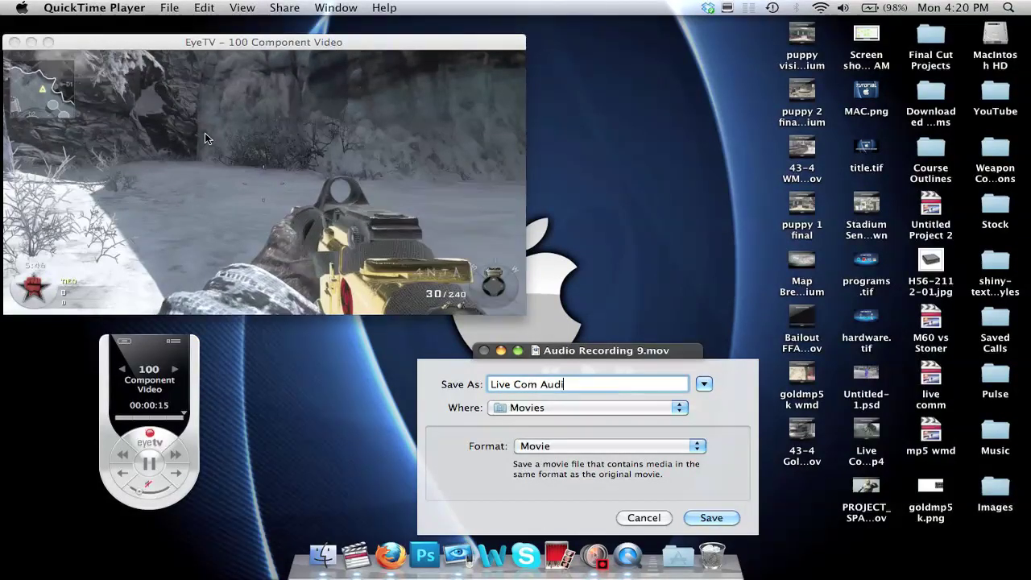
type("o")
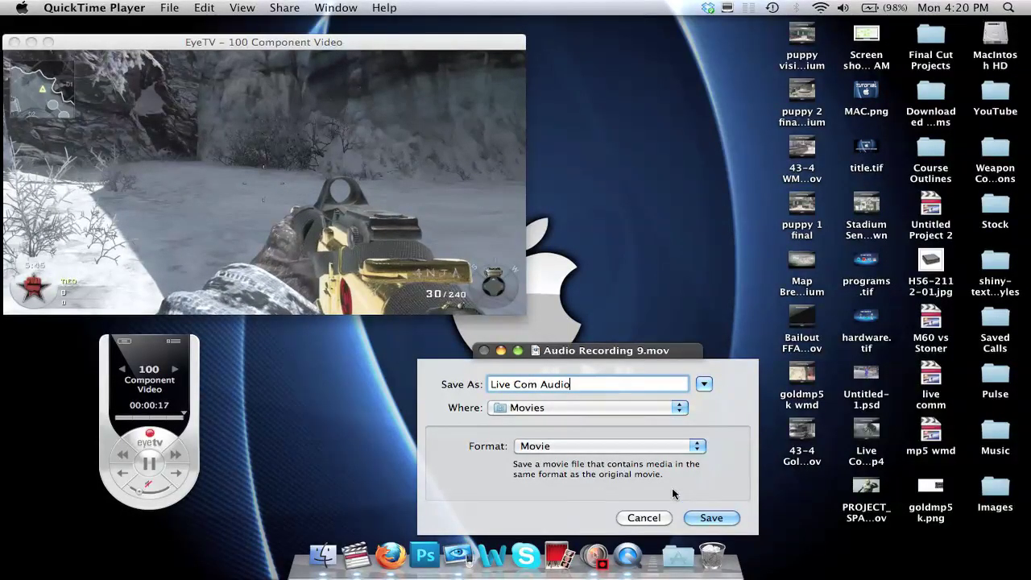
left_click(638, 410)
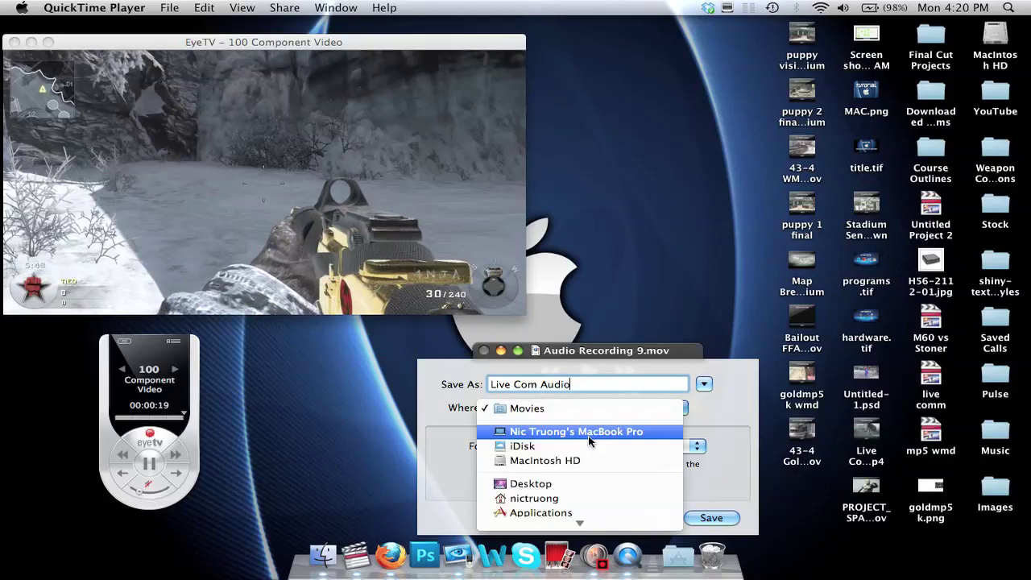
left_click(578, 484)
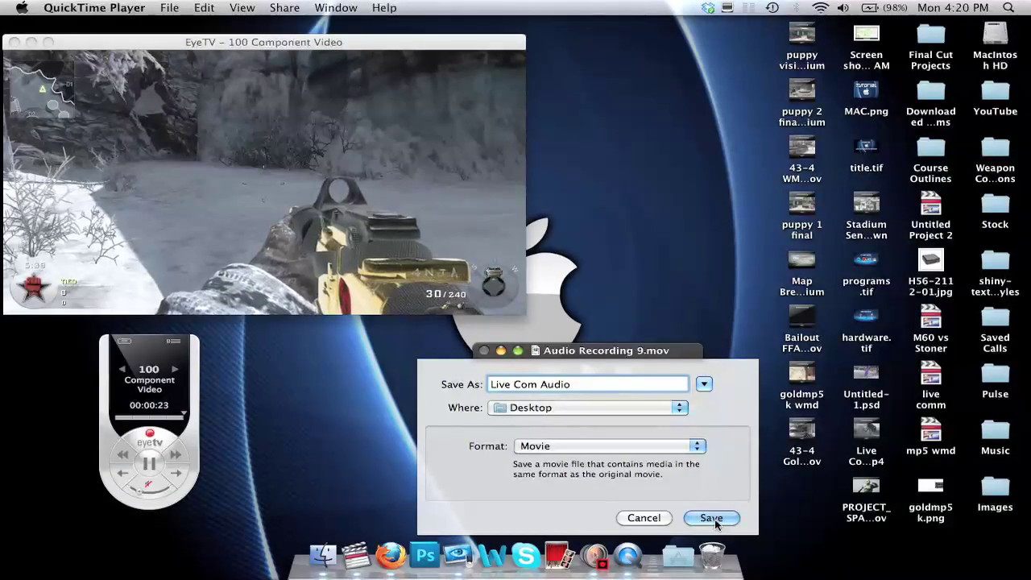
left_click(713, 518)
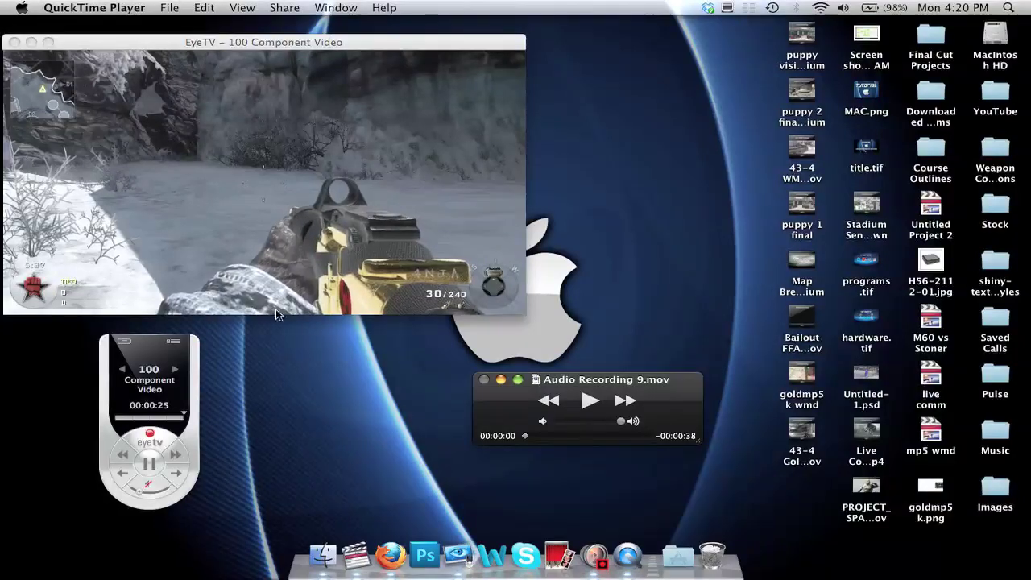
left_click(173, 342)
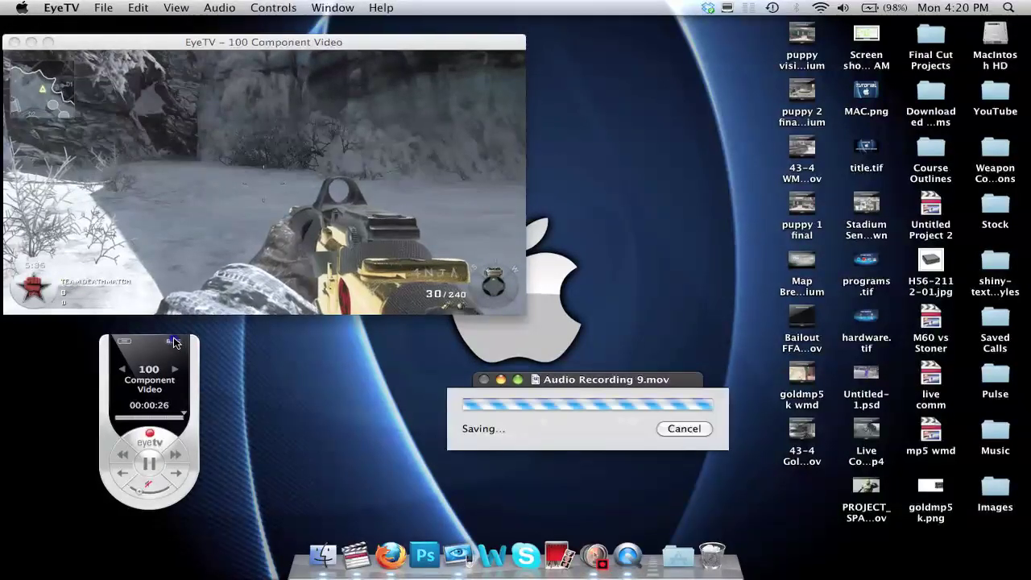
left_click(174, 342)
- Export the 4:19 PM EyeTV recording to the Desktop as H.264 file Live Com Video
left_click(351, 406)
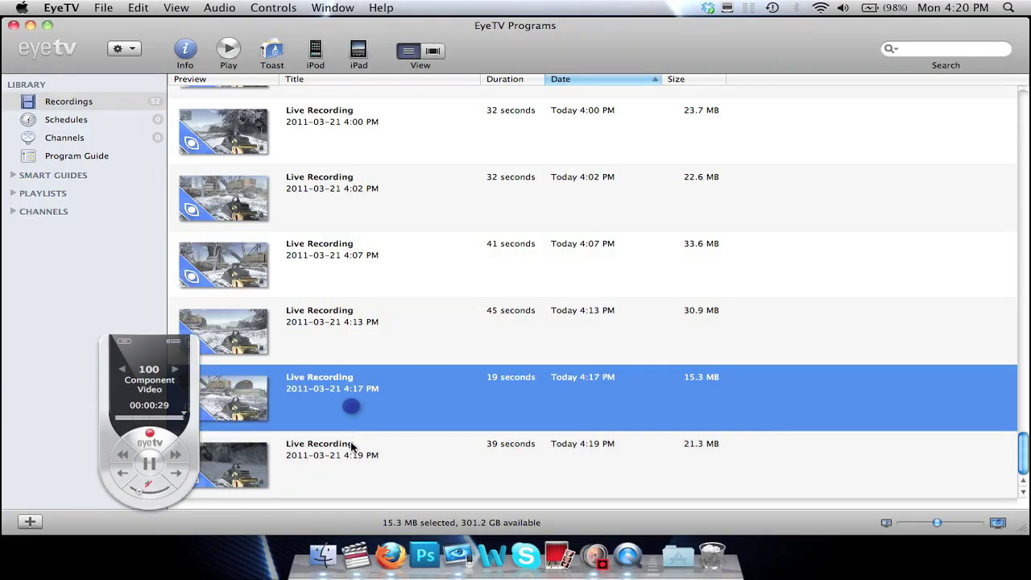
left_click(351, 448)
right_click(350, 445)
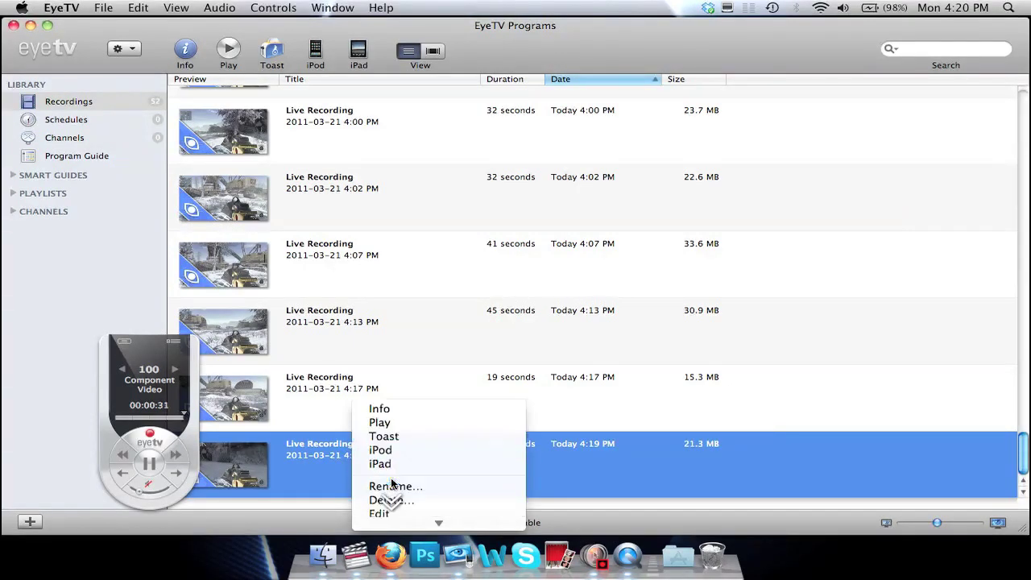
left_click(398, 470)
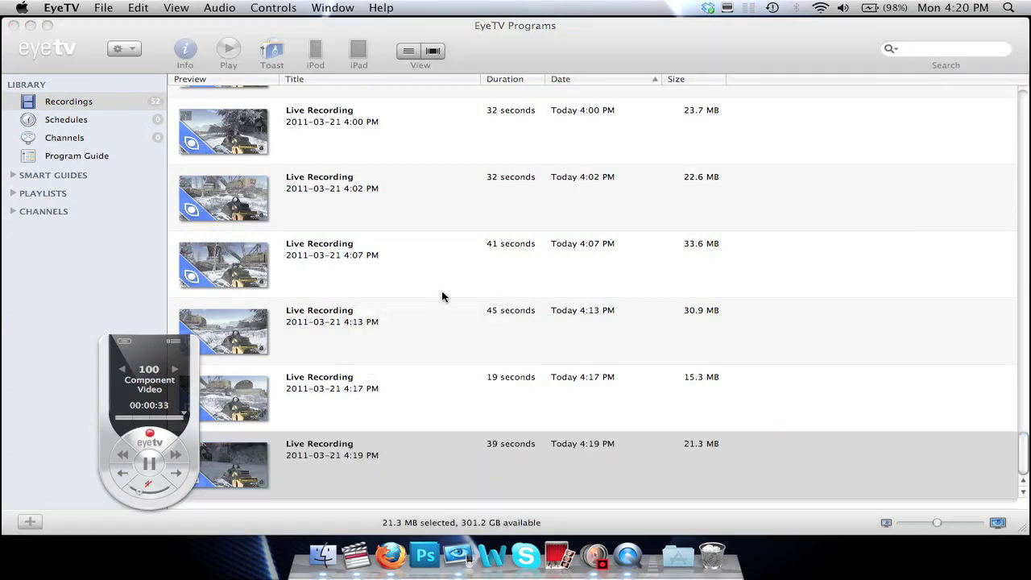
type("Li")
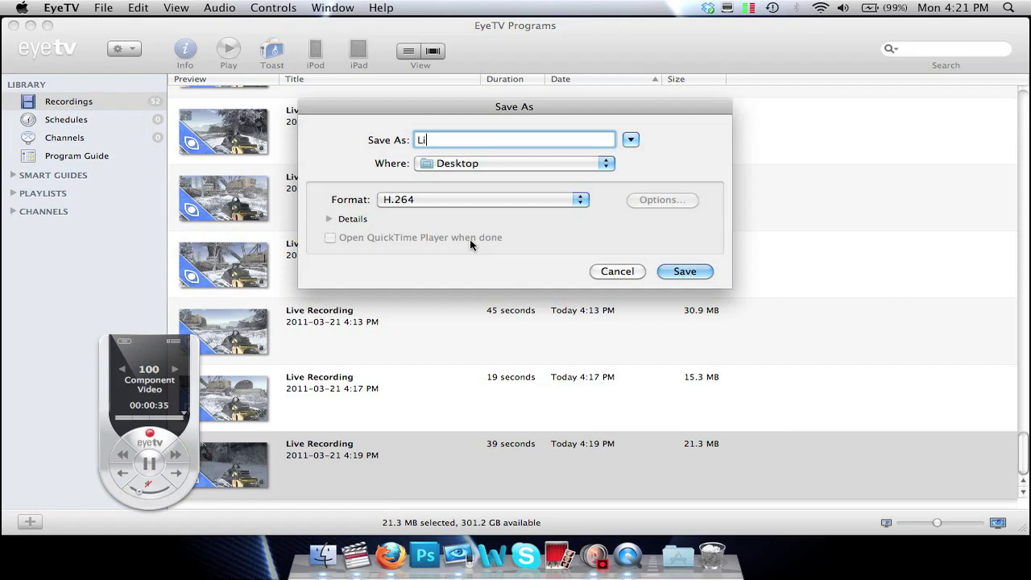
type("ve Com Video")
left_click(471, 202)
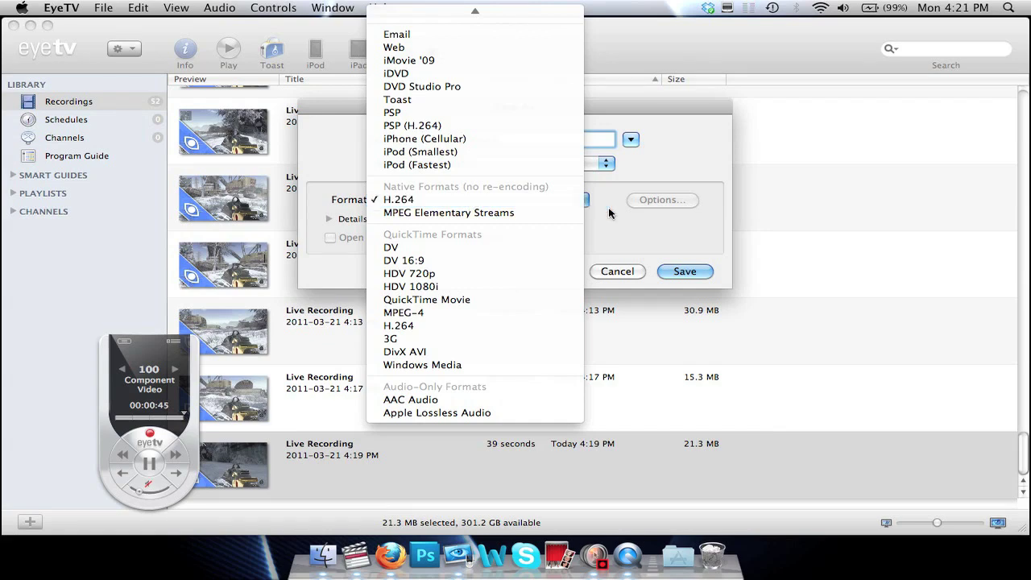
left_click(620, 231)
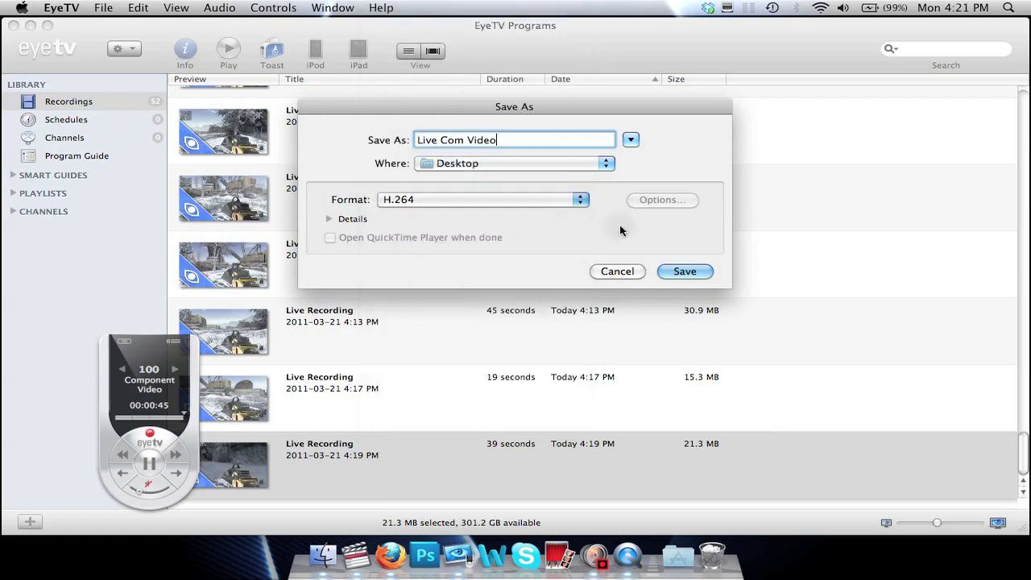
left_click(680, 273)
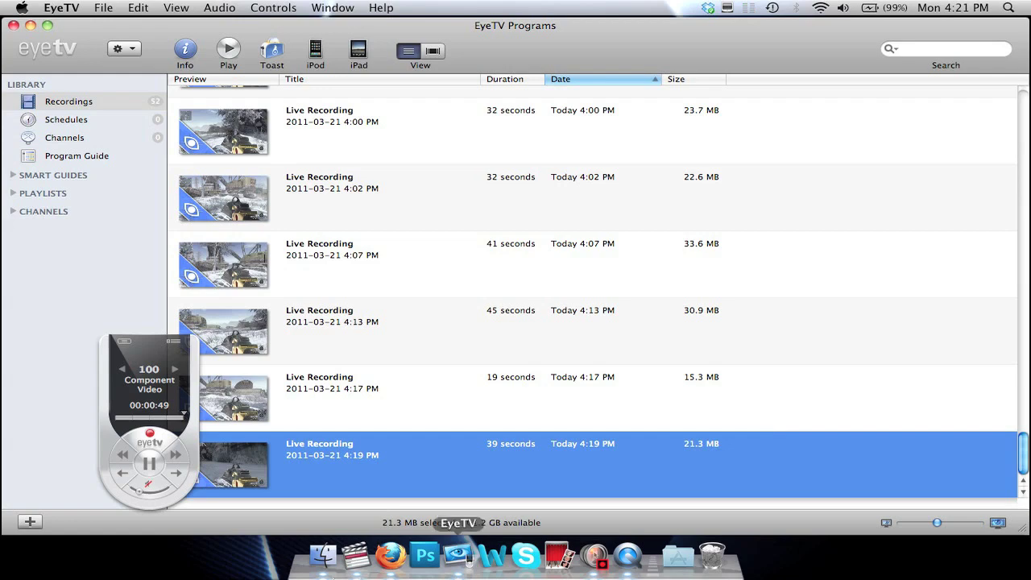
left_click(367, 554)
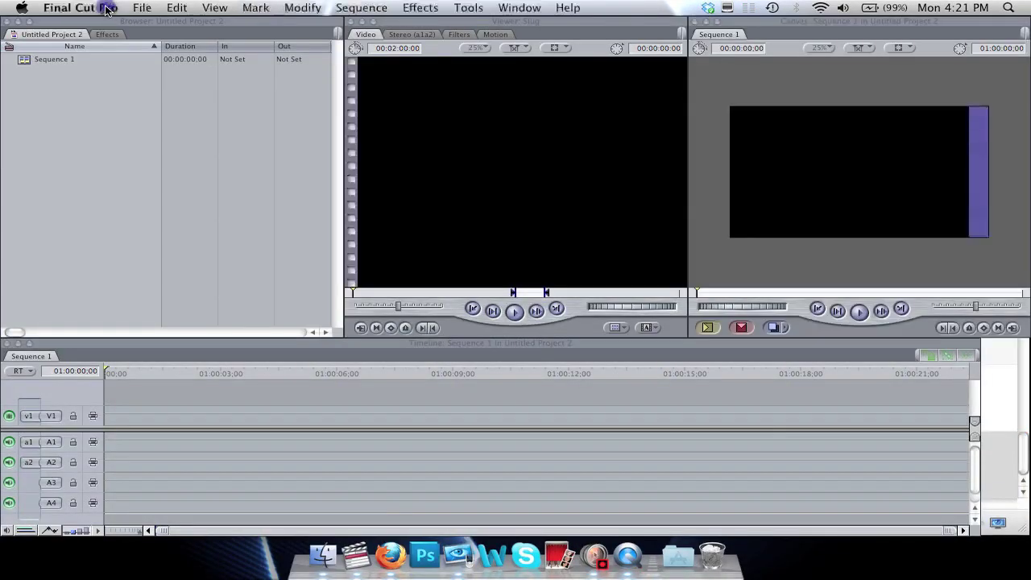
- Look through Final Cut Pro's menus, then choose to import media from the File menu
left_click(105, 9)
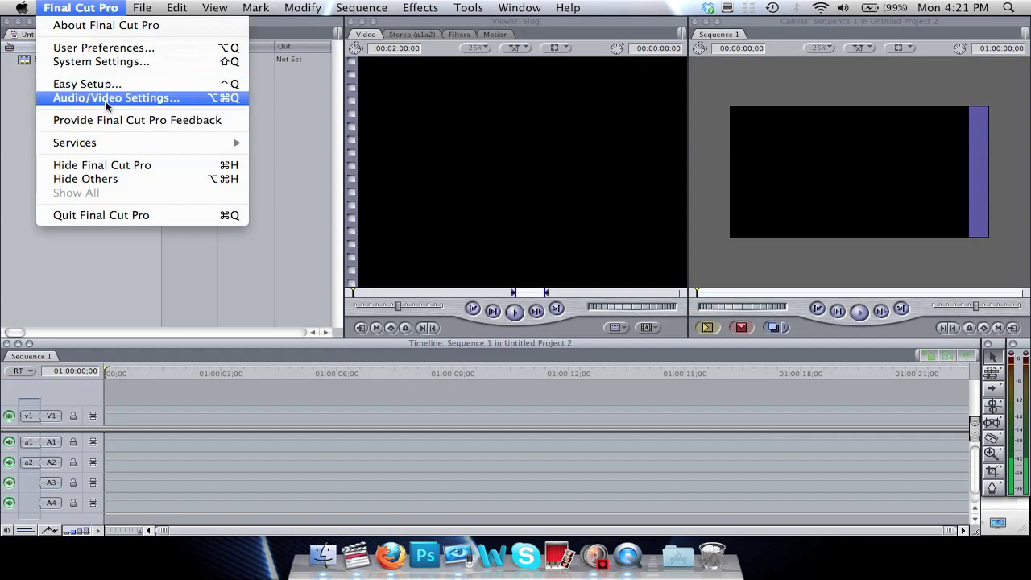
left_click(75, 256)
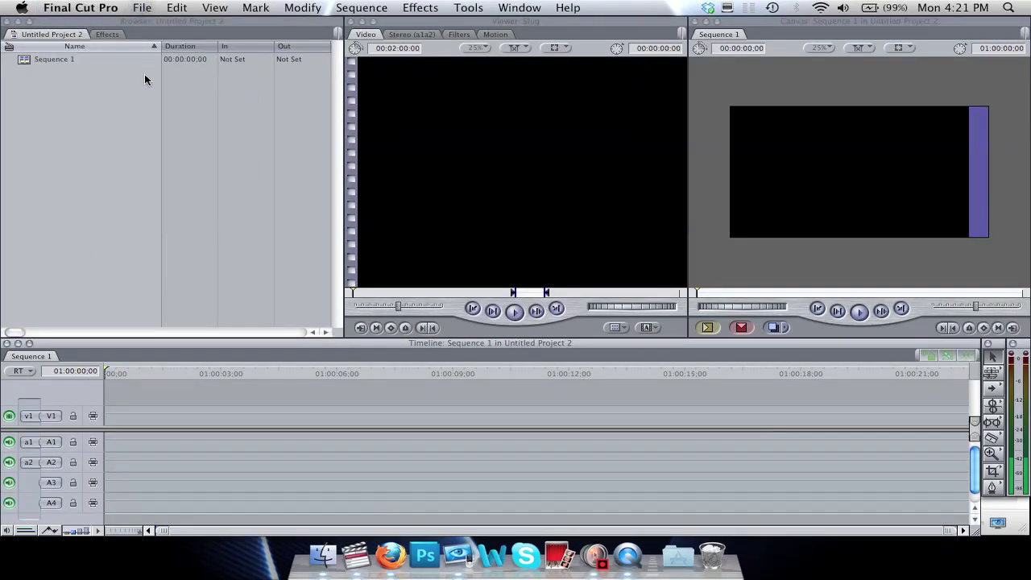
left_click(144, 7)
left_click(144, 6)
left_click(147, 7)
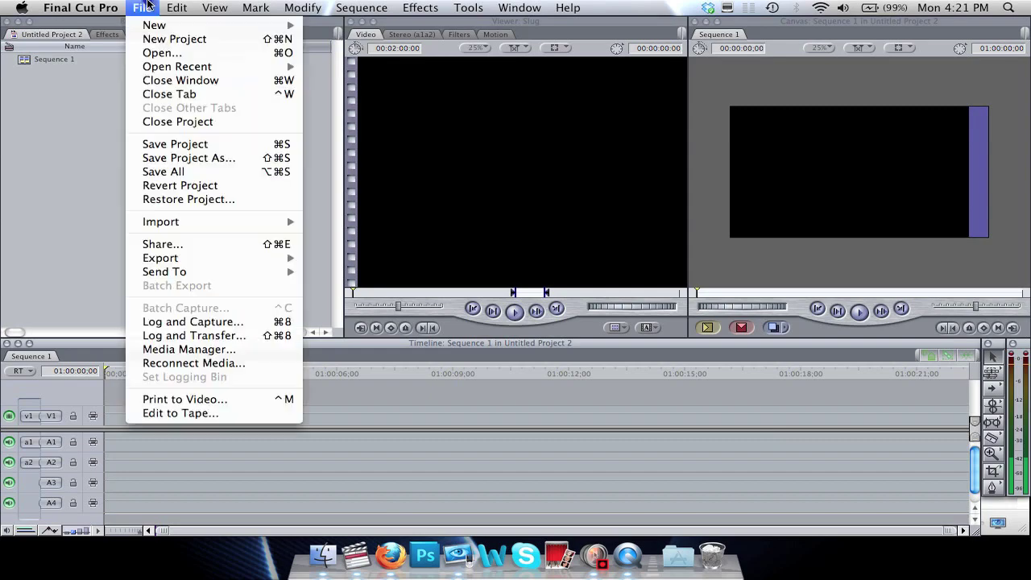
left_click(173, 221)
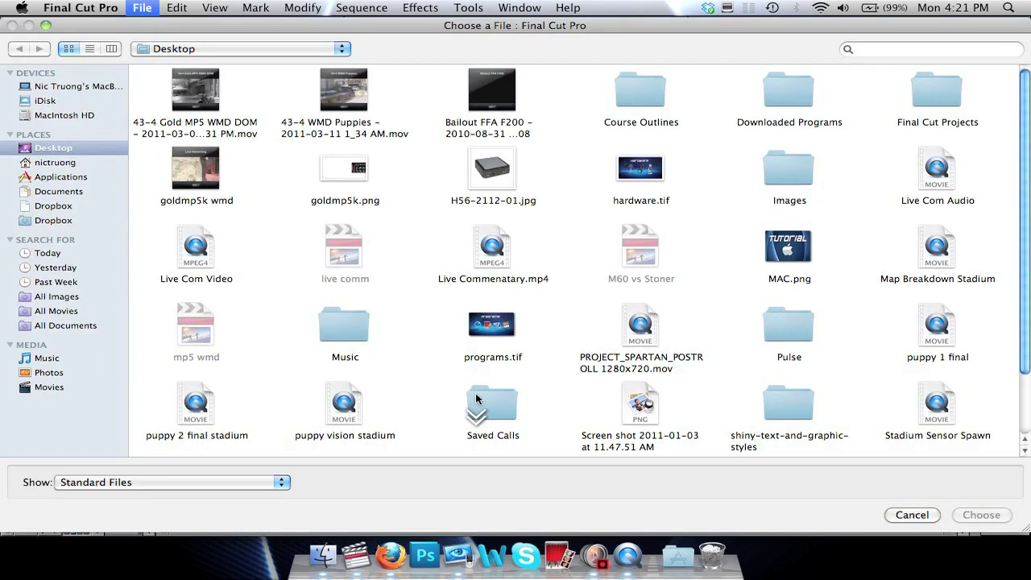
- Import Live Com Audio from the Desktop into the project
scroll(476, 398, "down", 2)
left_click(498, 321)
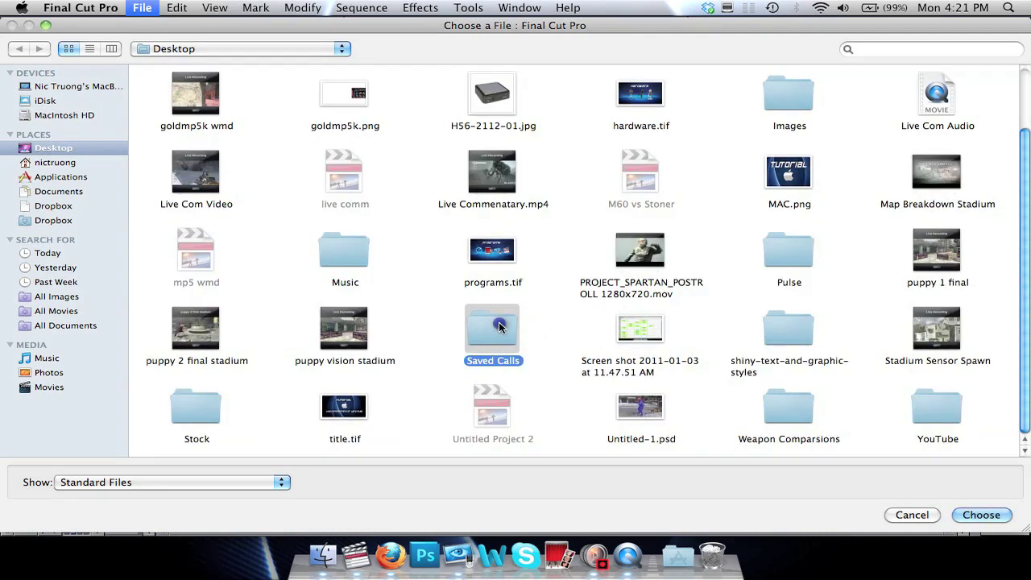
key("l")
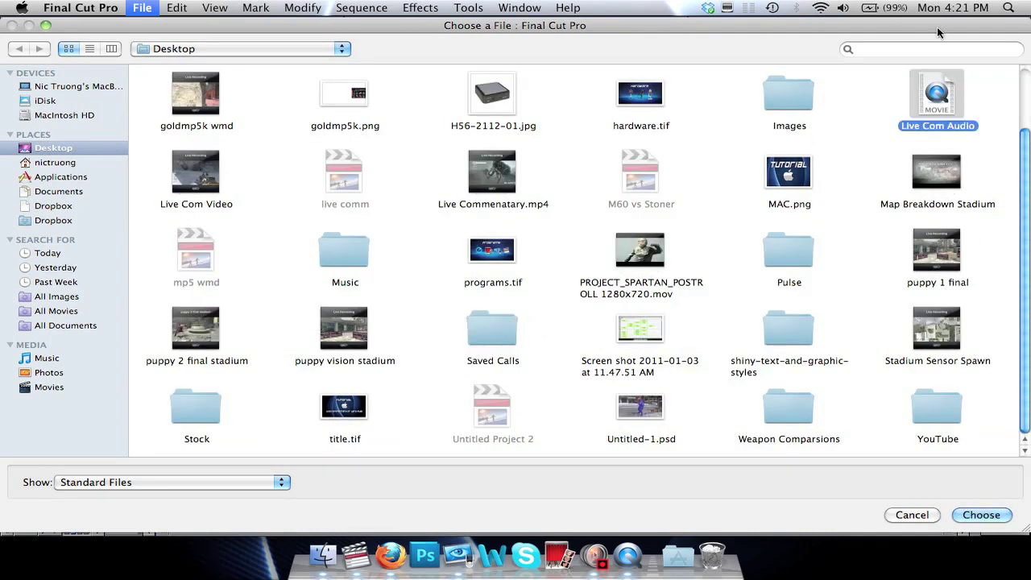
double_click(938, 95)
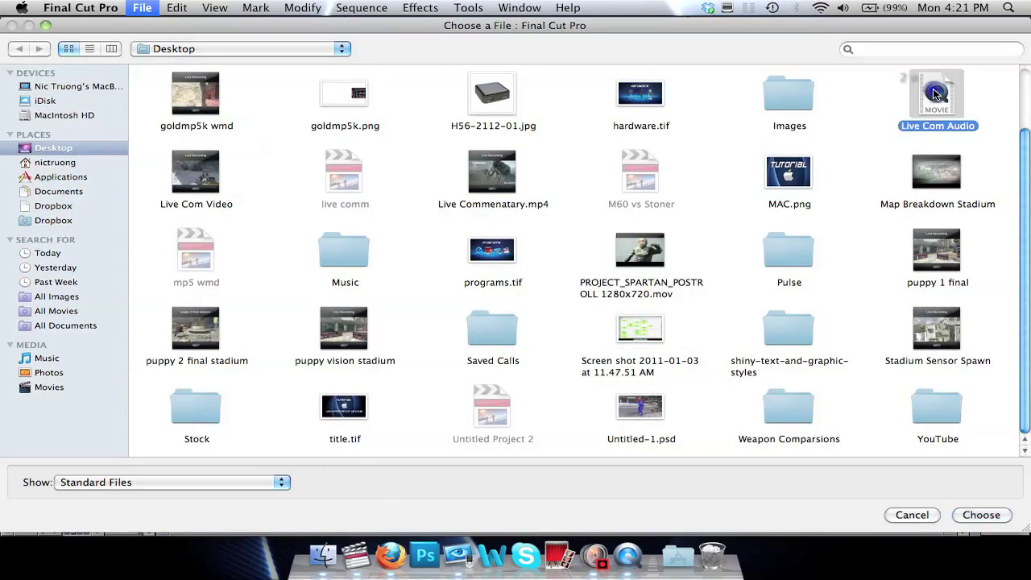
- Import the Live Com Video file into the project as well
left_click(142, 7)
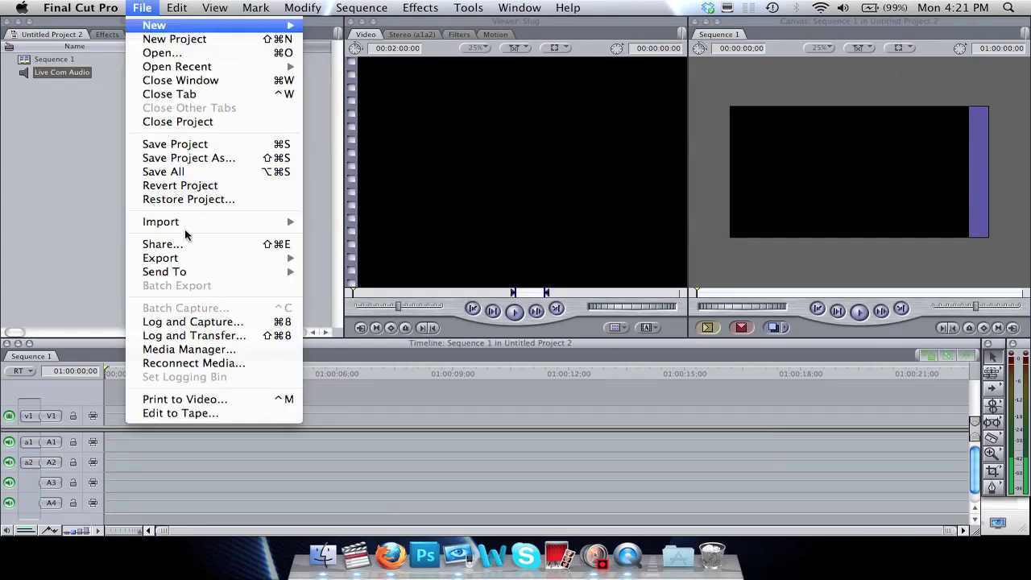
mouse_move(192, 229)
left_click(340, 221)
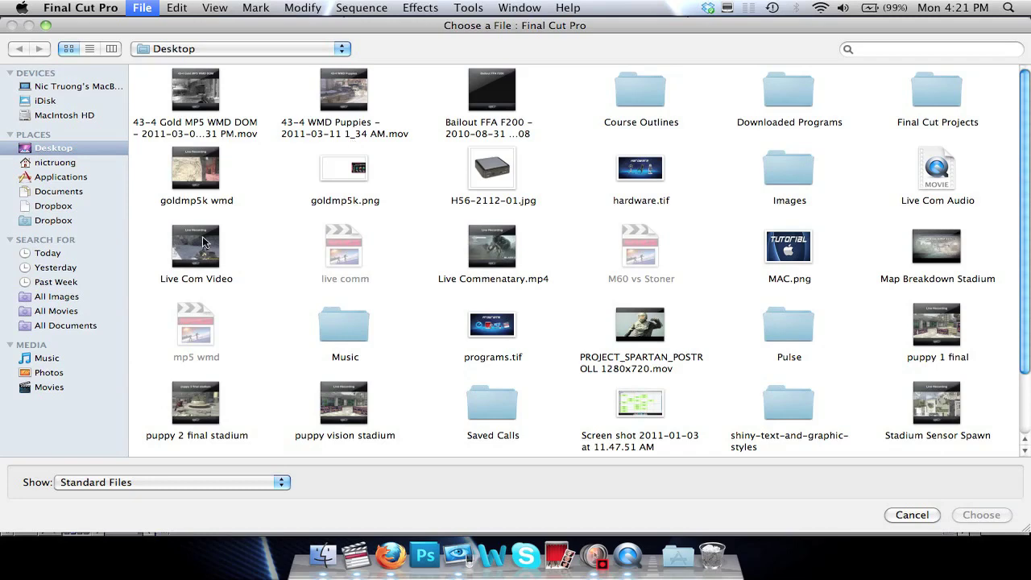
left_click(203, 241)
double_click(203, 241)
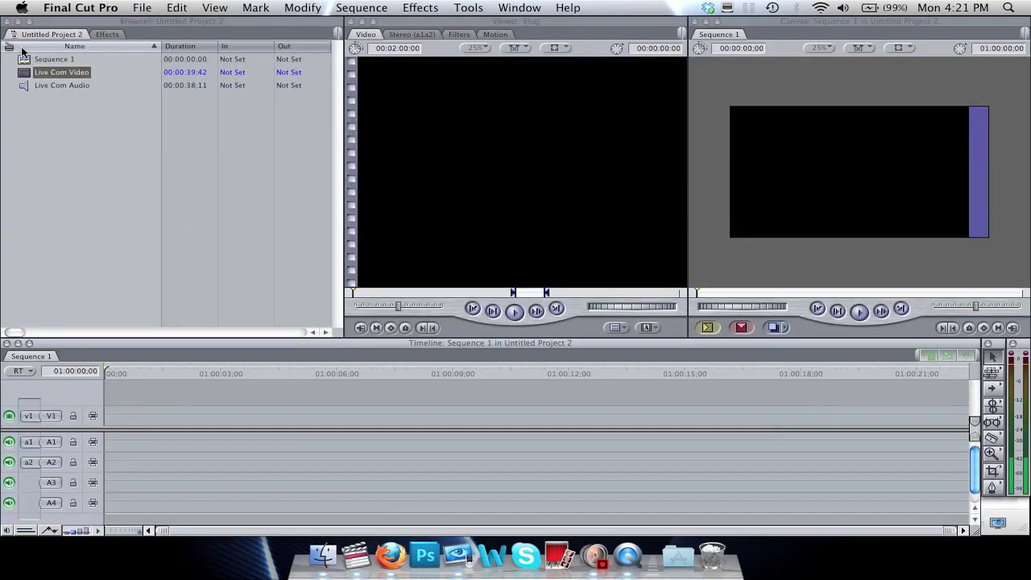
- Drag Live Com Video into the start of Sequence 1, keeping the existing sequence settings
left_click(89, 104)
left_click(70, 71)
left_click_drag(139, 375, 107, 424)
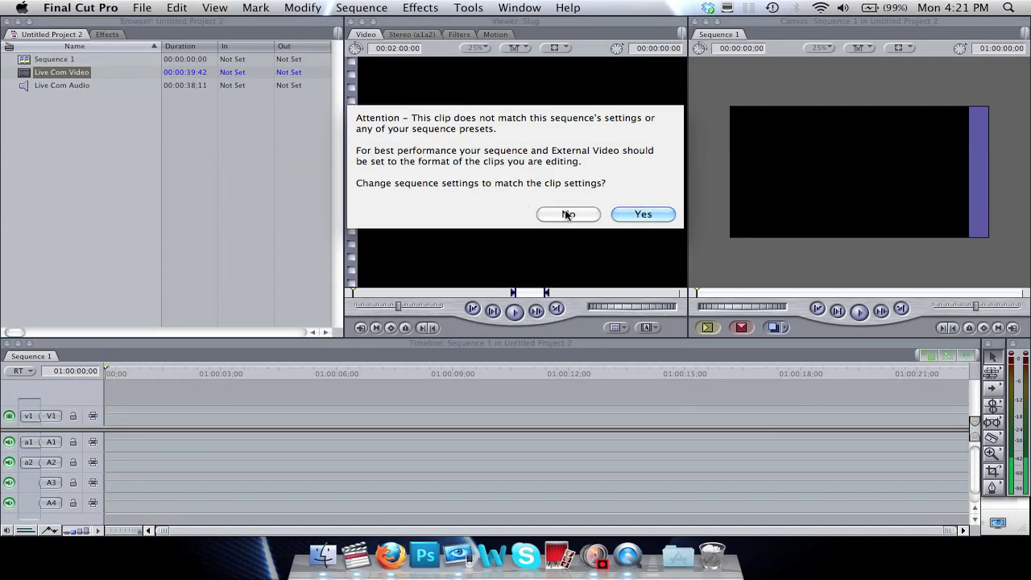
left_click(568, 214)
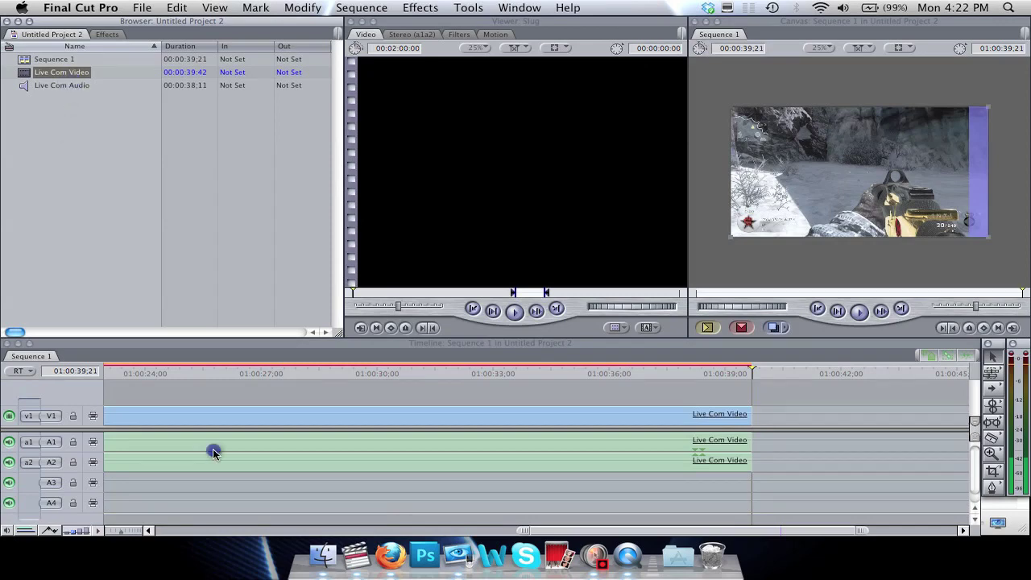
left_click(256, 271)
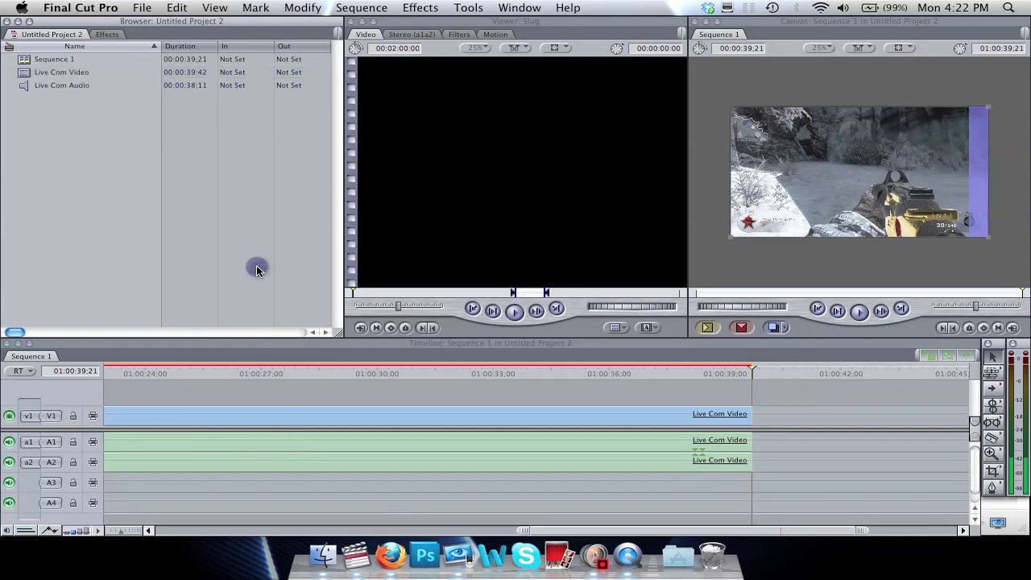
- Add Live Com Audio to Sequence 1 on tracks A3–A4 beneath the gameplay video
key("super+a")
left_click(85, 111)
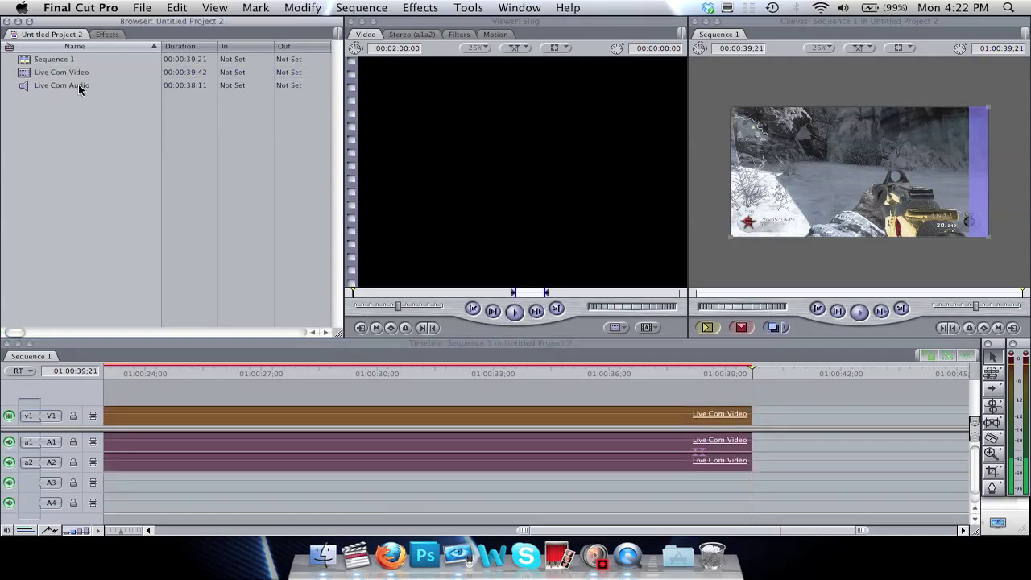
left_click(67, 85)
left_click_drag(159, 418, 92, 483)
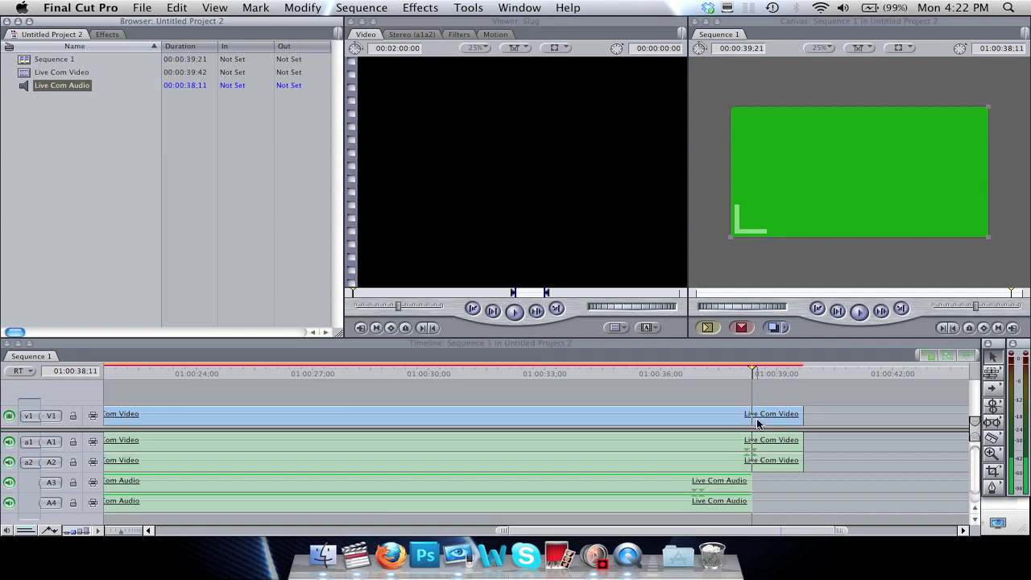
left_click(841, 452)
- Razor-cut the gameplay clips where the commentary ends and delete the leftover tail
key("b")
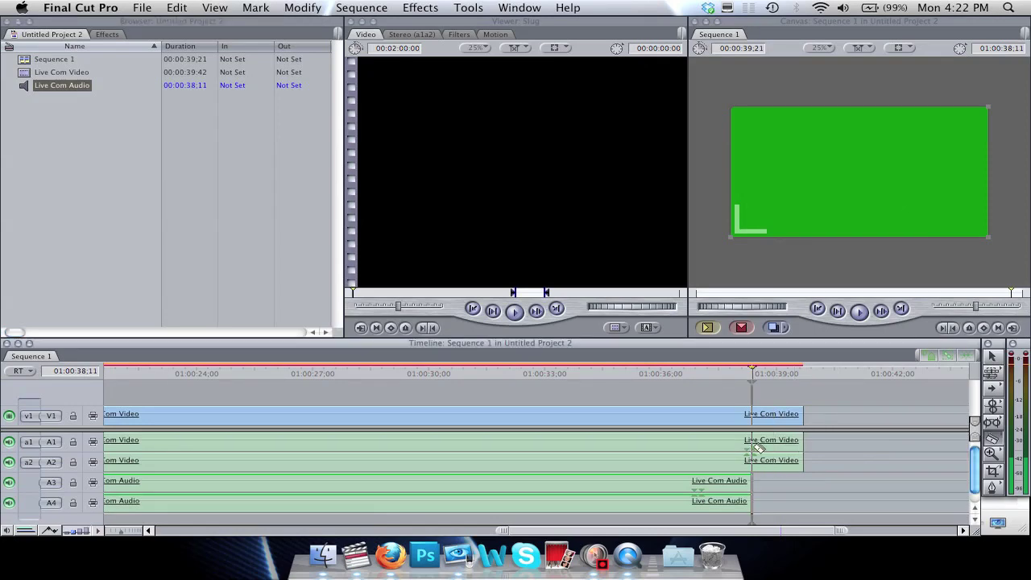
left_click(752, 448)
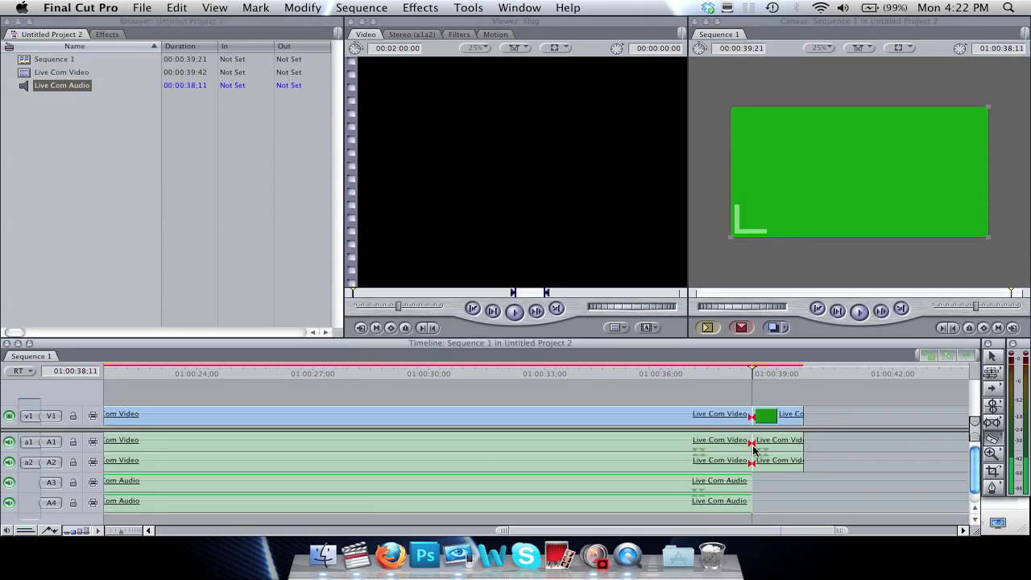
key("a")
left_click(771, 450)
key("Delete")
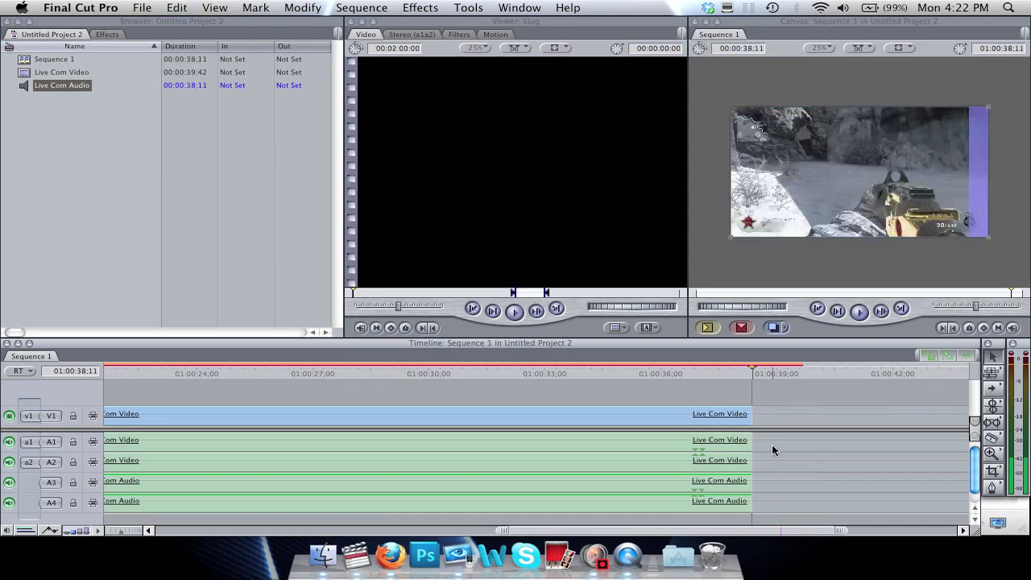
scroll(771, 444, "left", 10)
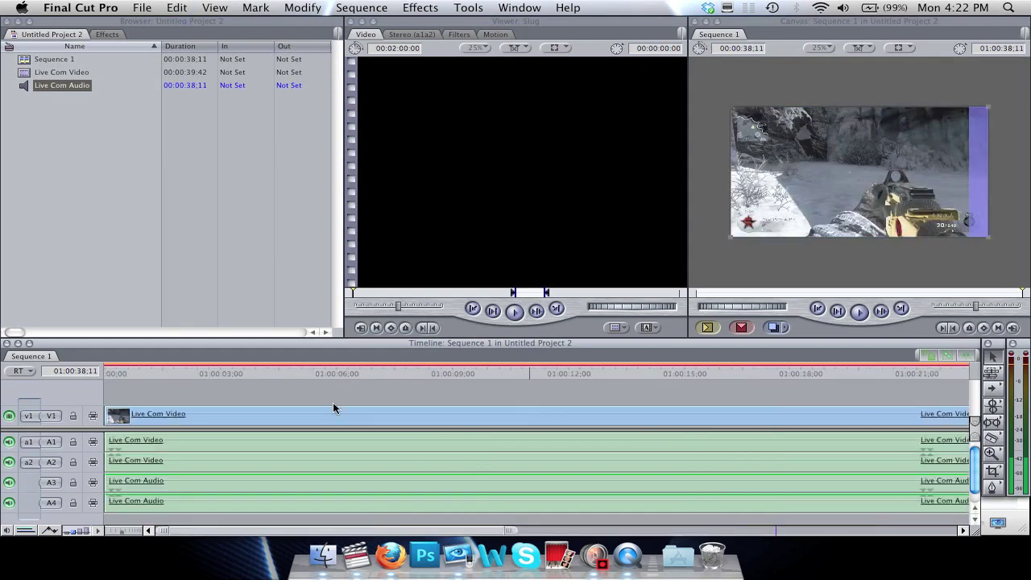
- Lower the Live Com Video clip's audio gain by -21 dB with Modify > Levels
left_click(375, 443)
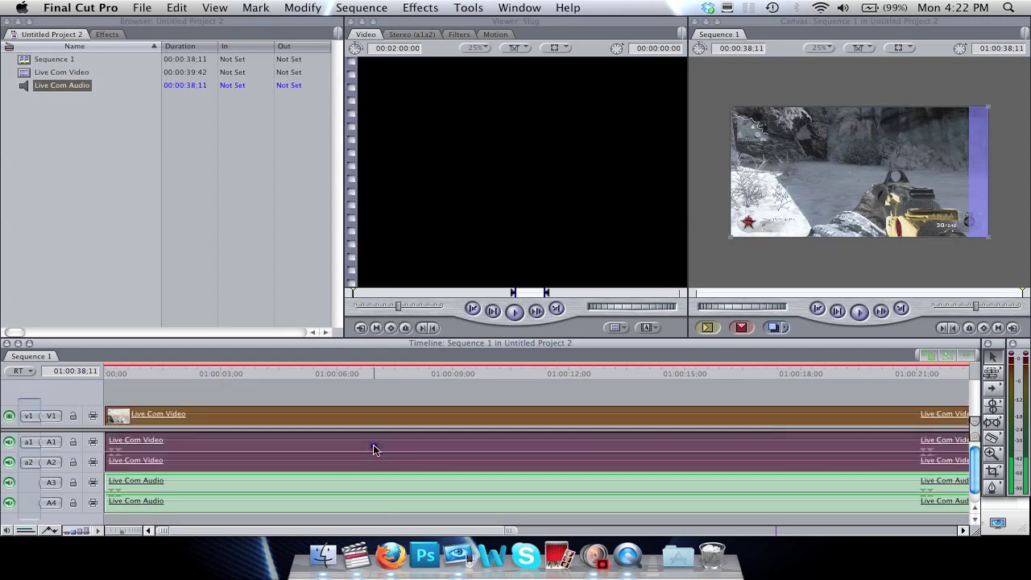
left_click(312, 7)
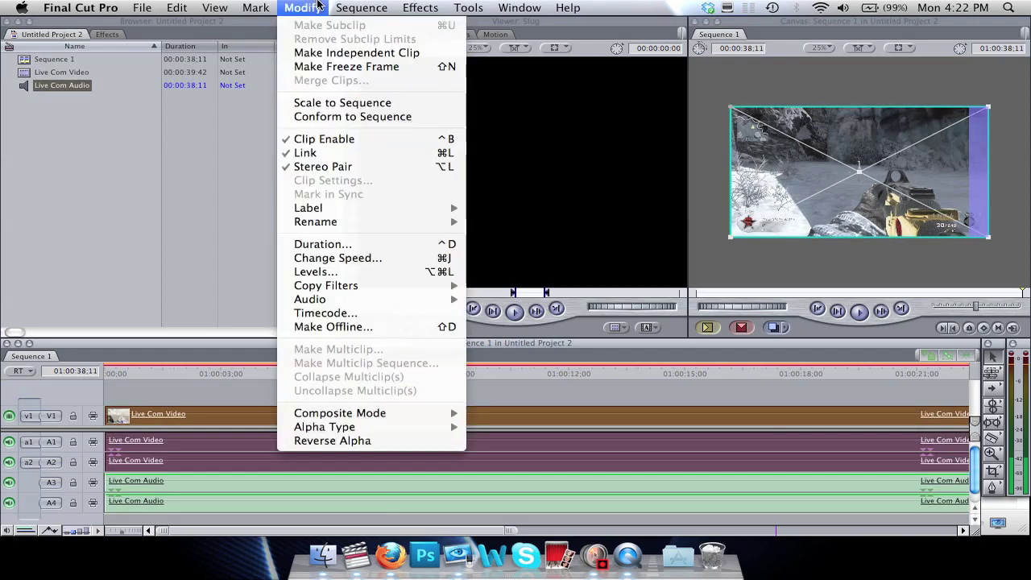
left_click(322, 271)
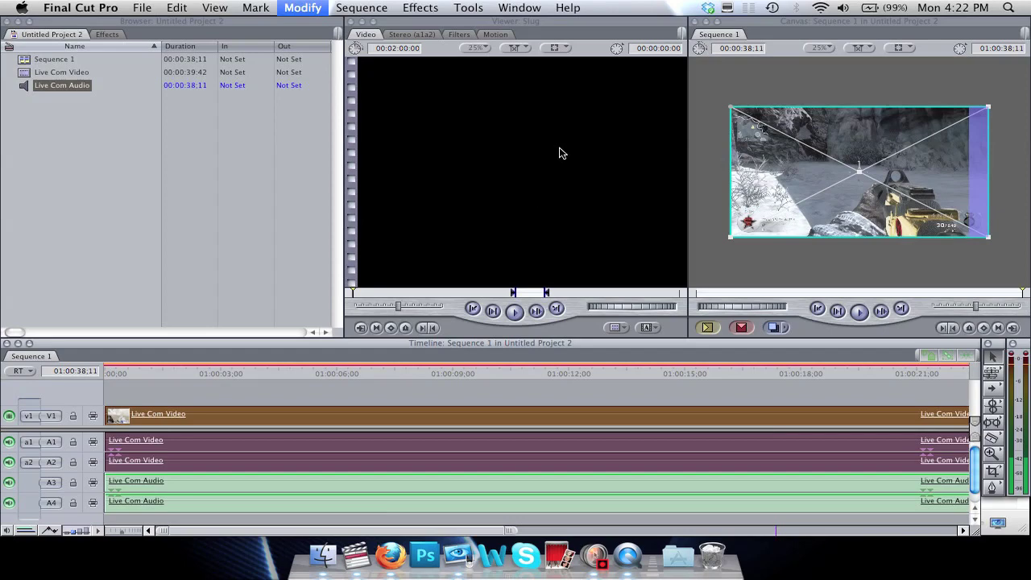
left_click_drag(540, 158, 502, 158)
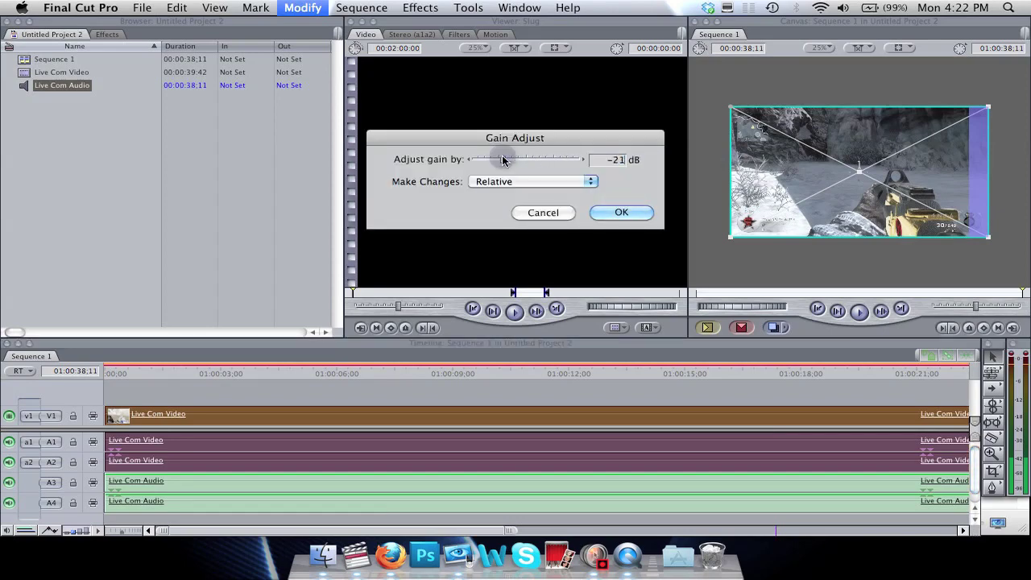
left_click(604, 214)
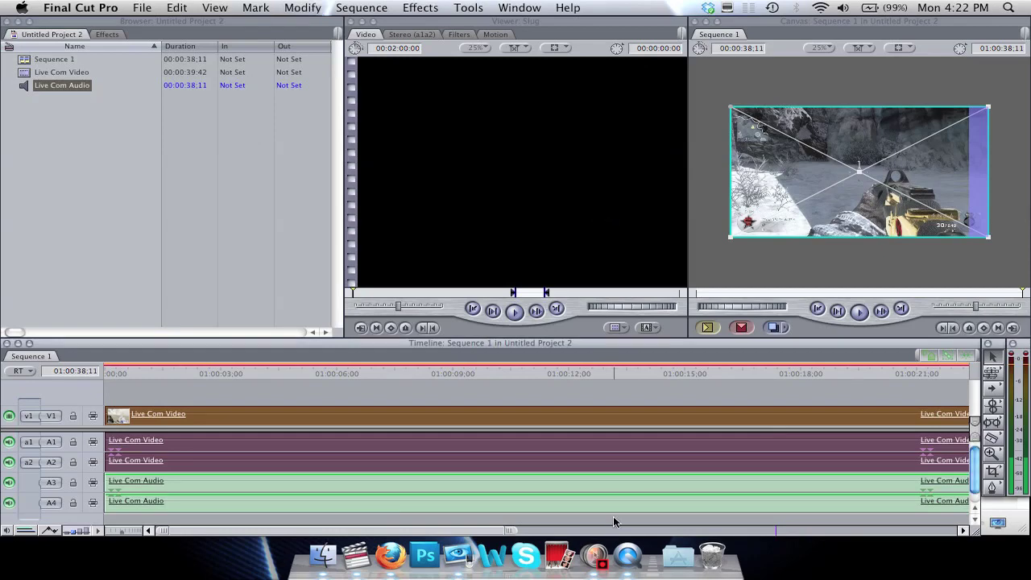
left_click(613, 516)
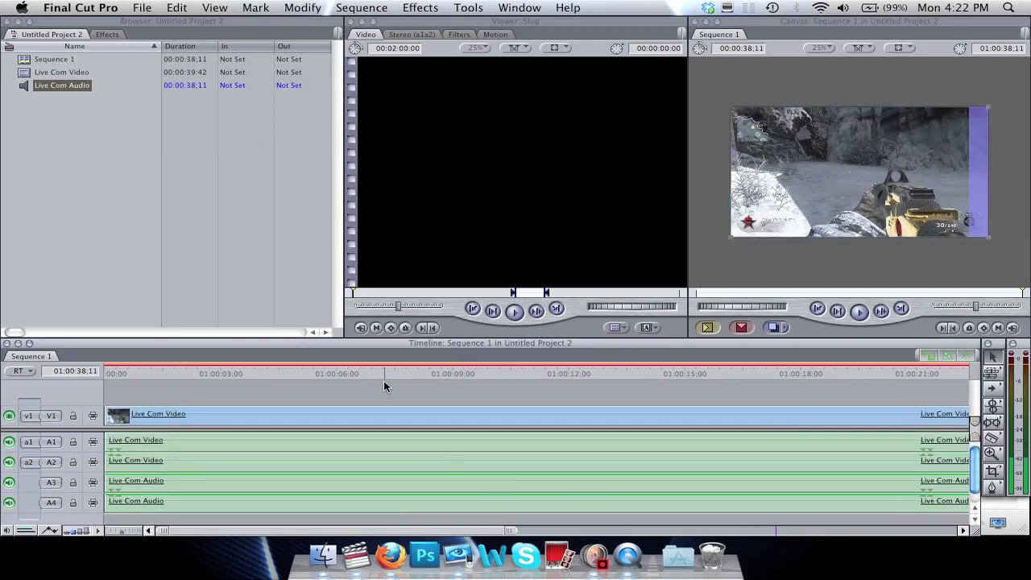
- Move all gameplay and commentary clips about one second later, leaving a gap at the head
left_click_drag(380, 393, 380, 491)
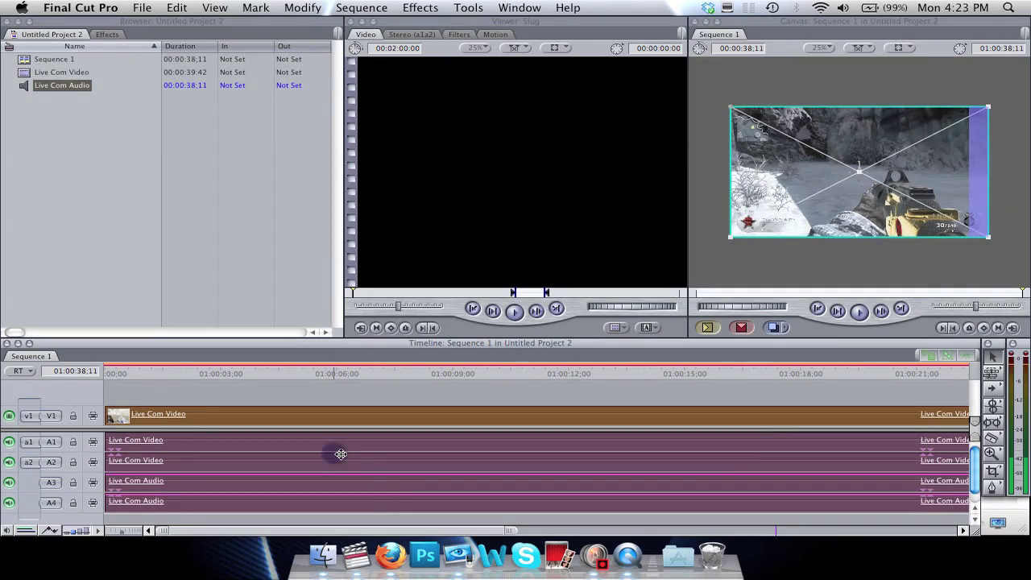
left_click_drag(340, 454, 347, 405)
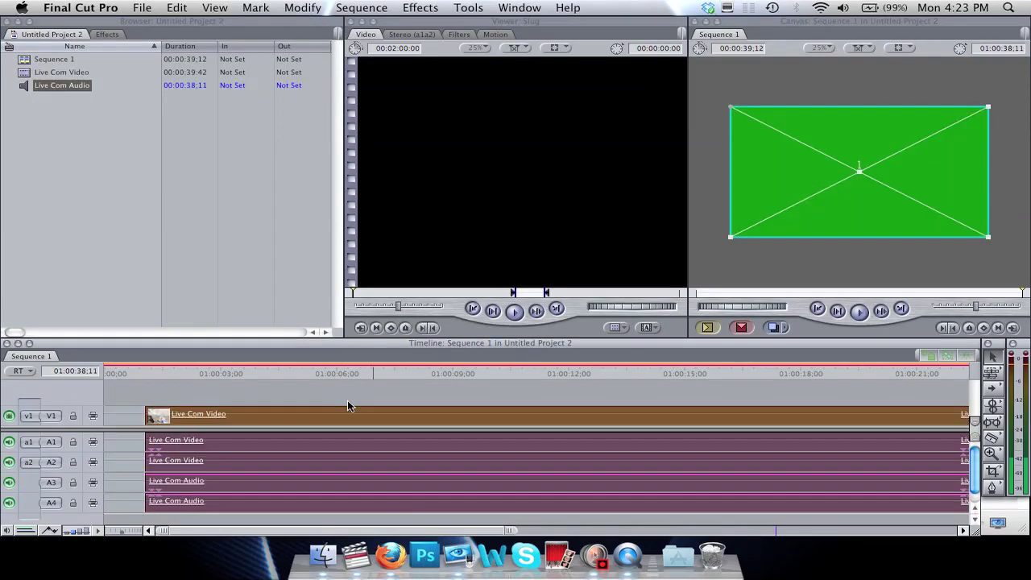
left_click(347, 392)
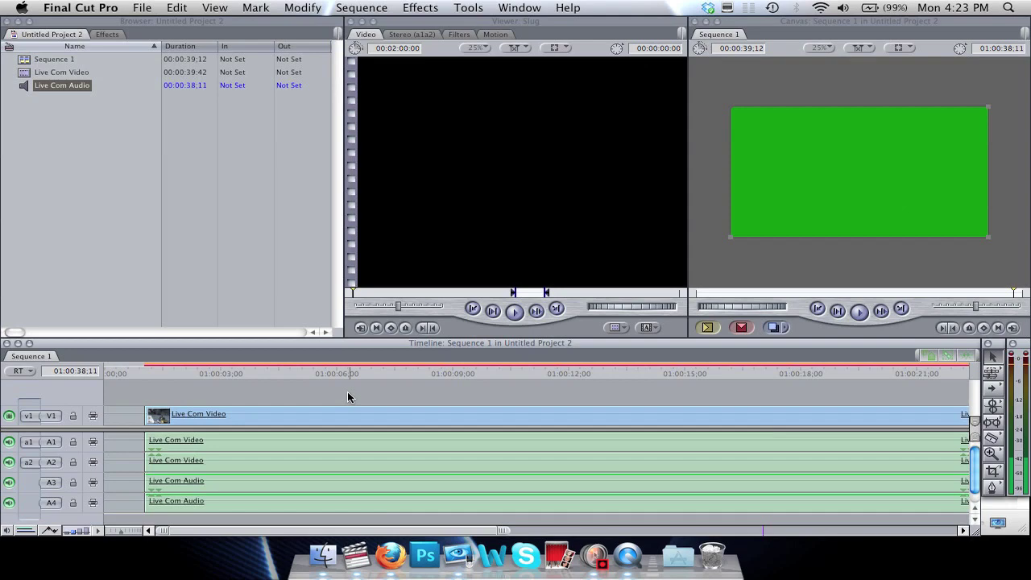
- Select the Live Com Video clip in the Timeline
left_click(347, 408)
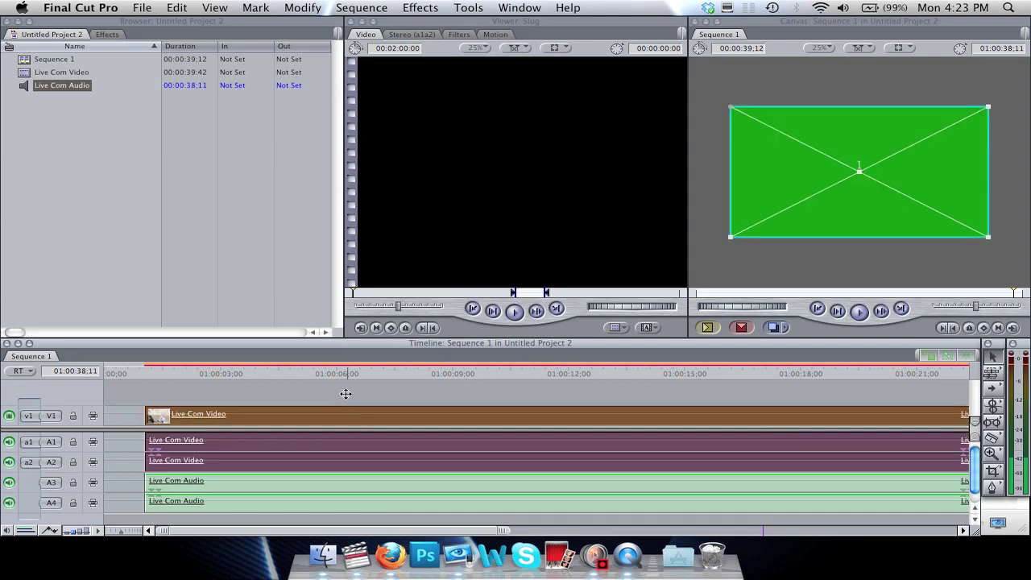
left_click(346, 393)
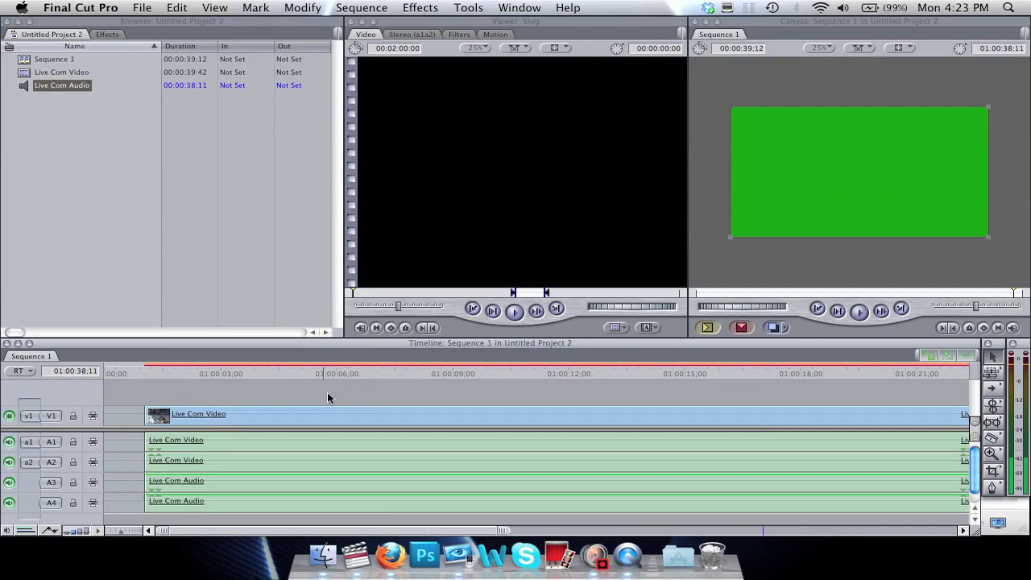
left_click(315, 409)
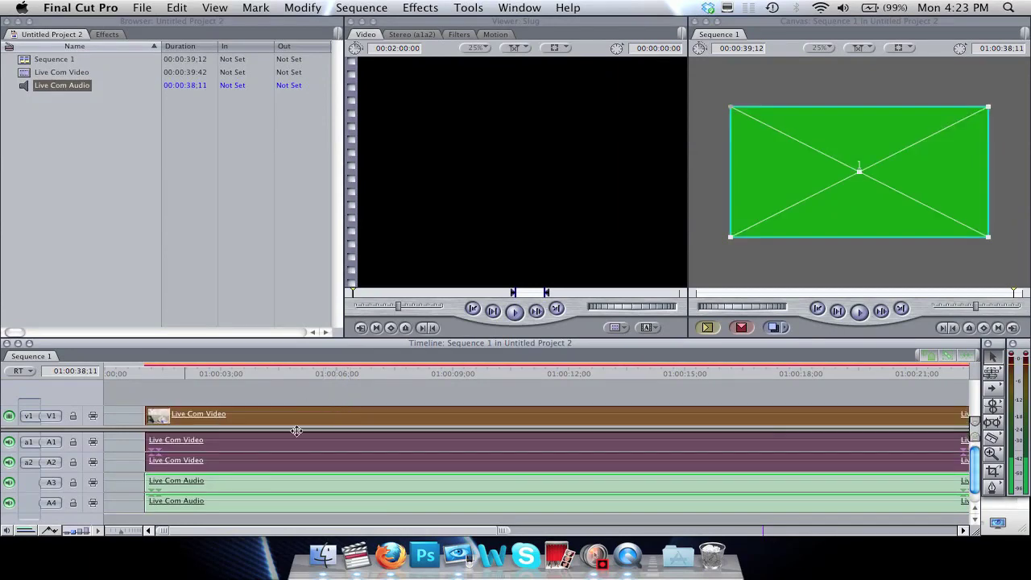
- Zoom in and mark a sync point on the gameplay clips at 01:00:03:21
left_click(113, 532)
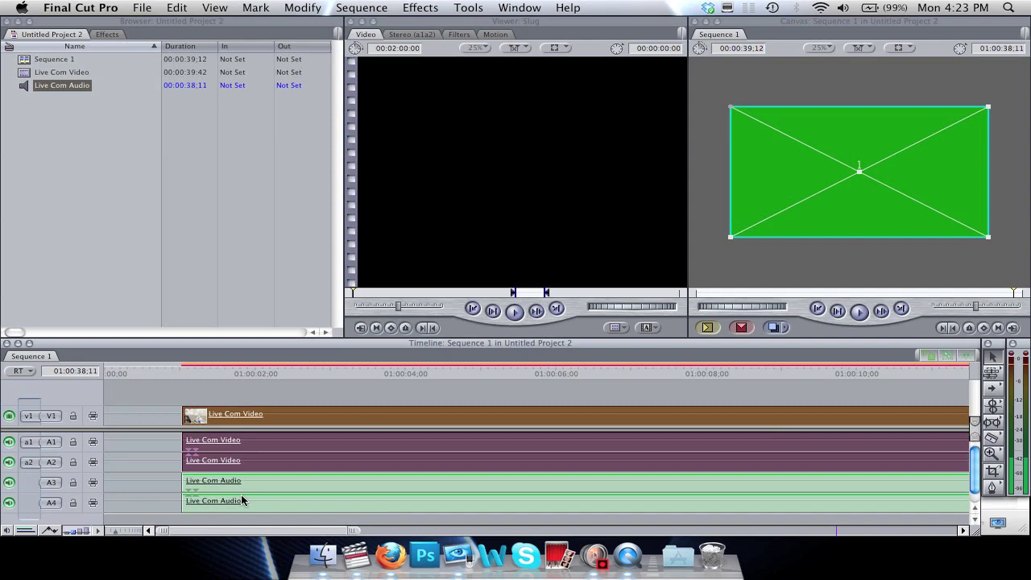
left_click(382, 374)
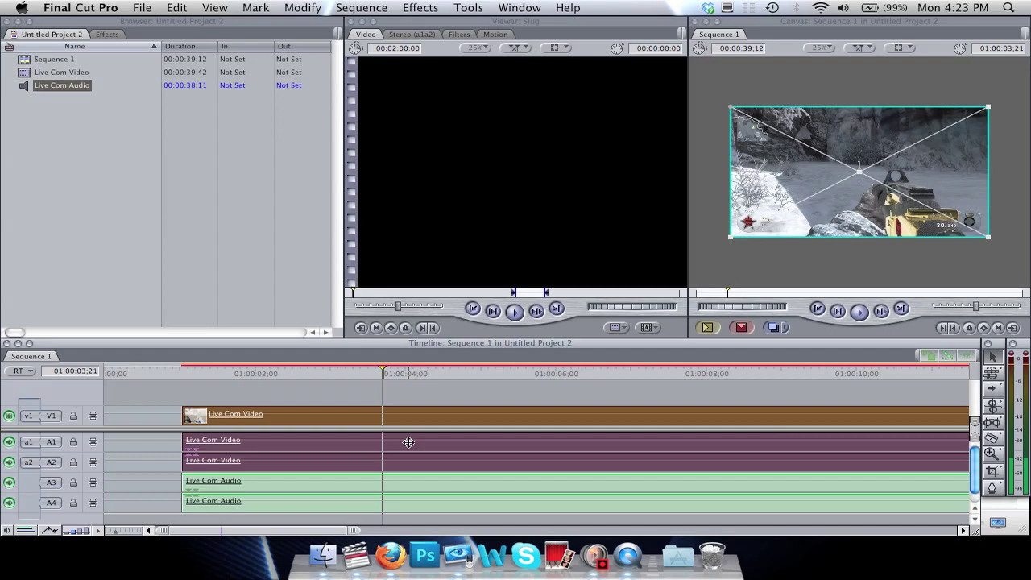
key("ctrl+v")
- Mark the Live Com Audio clips at 01:00:03:23 and nudge them earlier to align markers
left_click(410, 482)
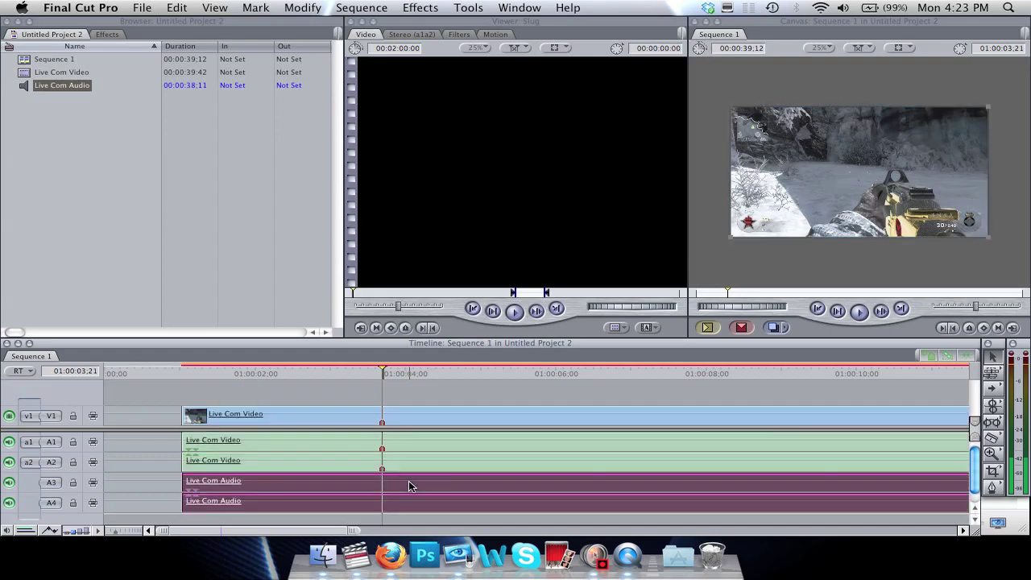
left_click(388, 374)
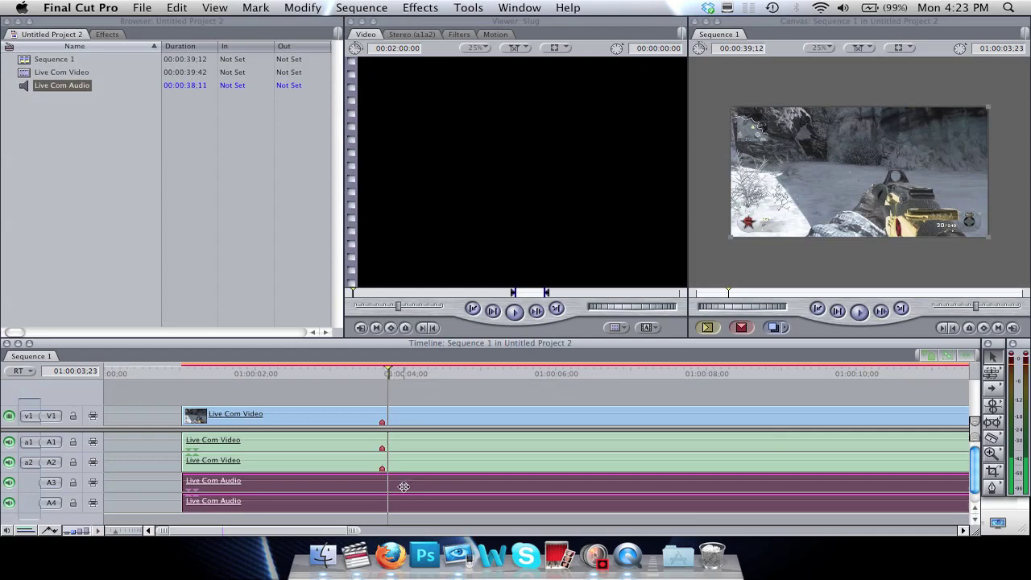
key("alt+super+k")
left_click_drag(427, 490, 416, 488)
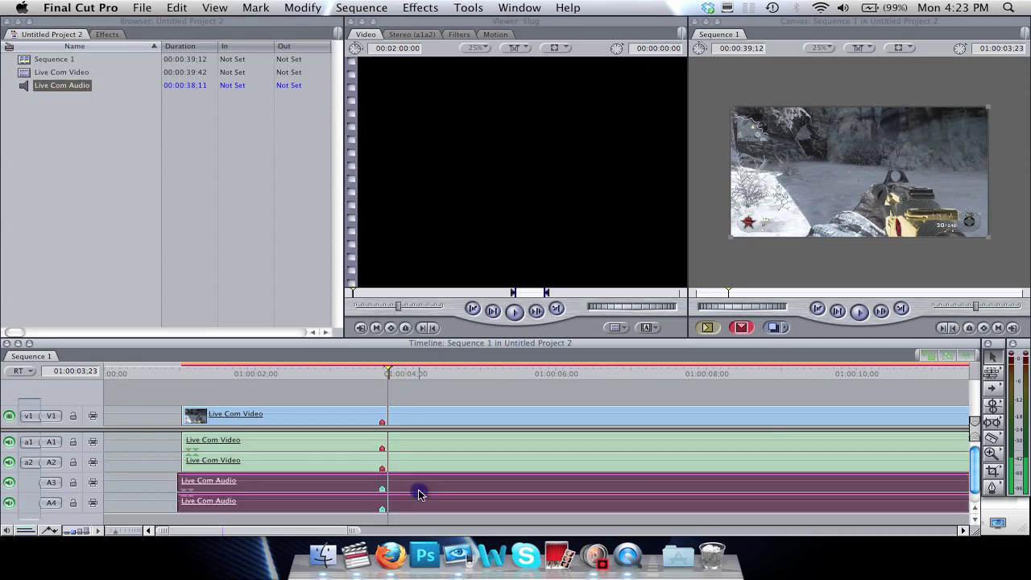
left_click(157, 461)
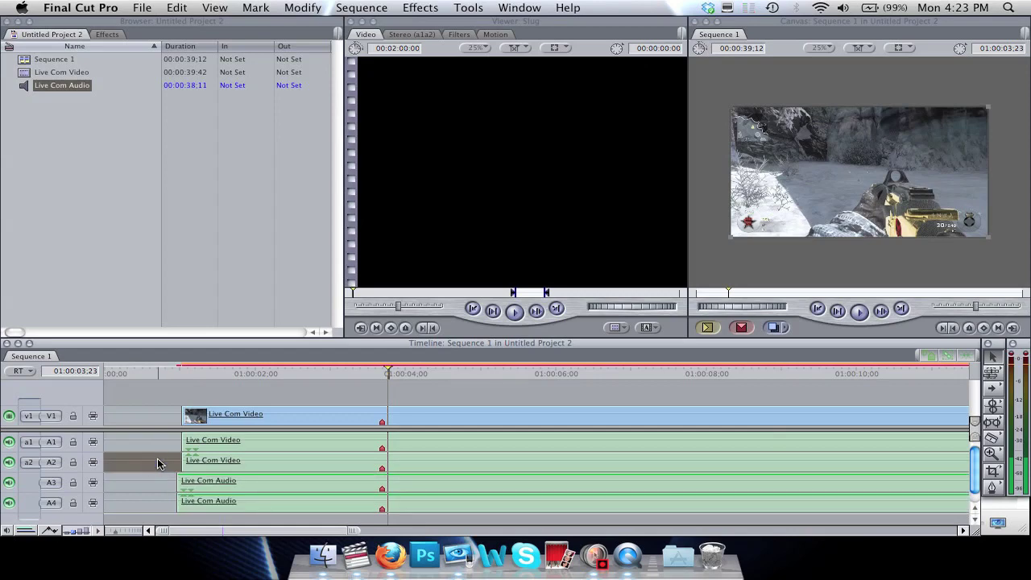